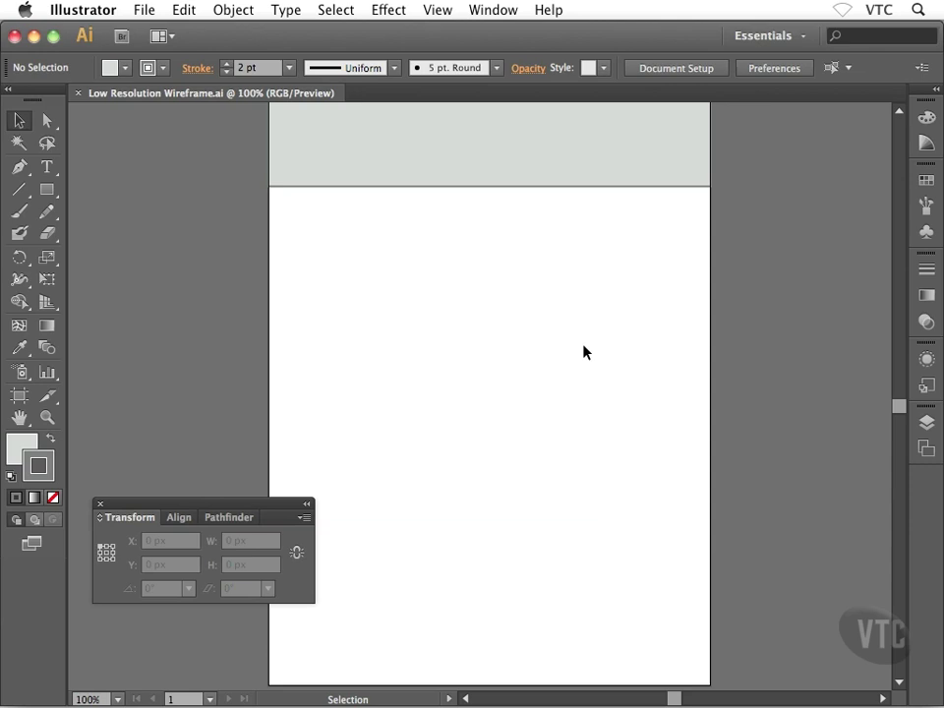
- Zoom to 150% and pan until the artboard's grey header band is in view
key("ctrl+equal")
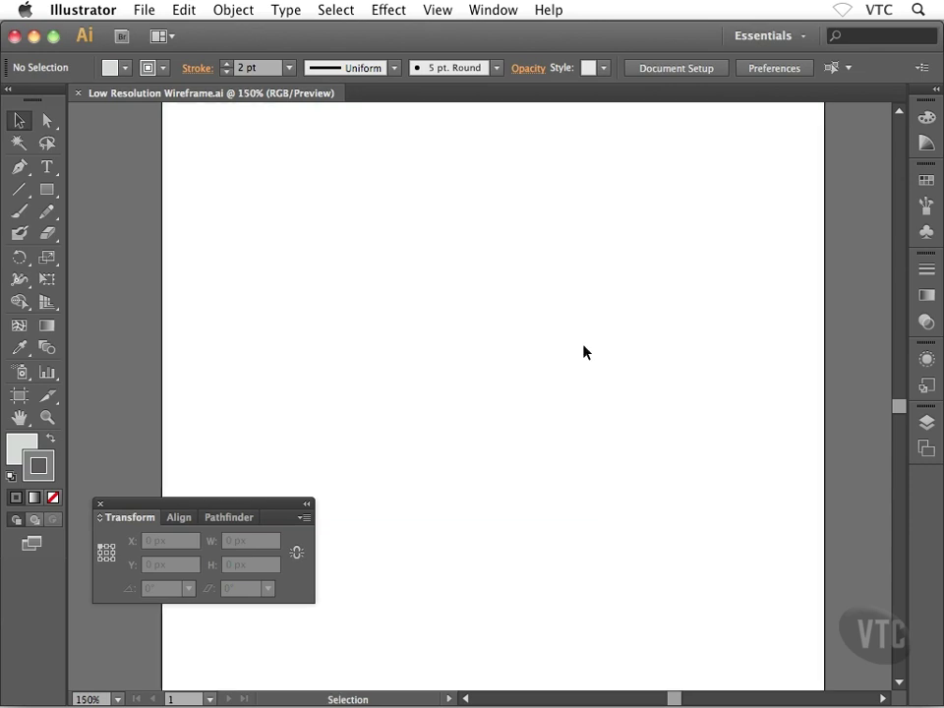
mouse_move(483, 328)
left_mouse_down()
mouse_move(502, 399)
mouse_move(487, 401)
left_mouse_up()
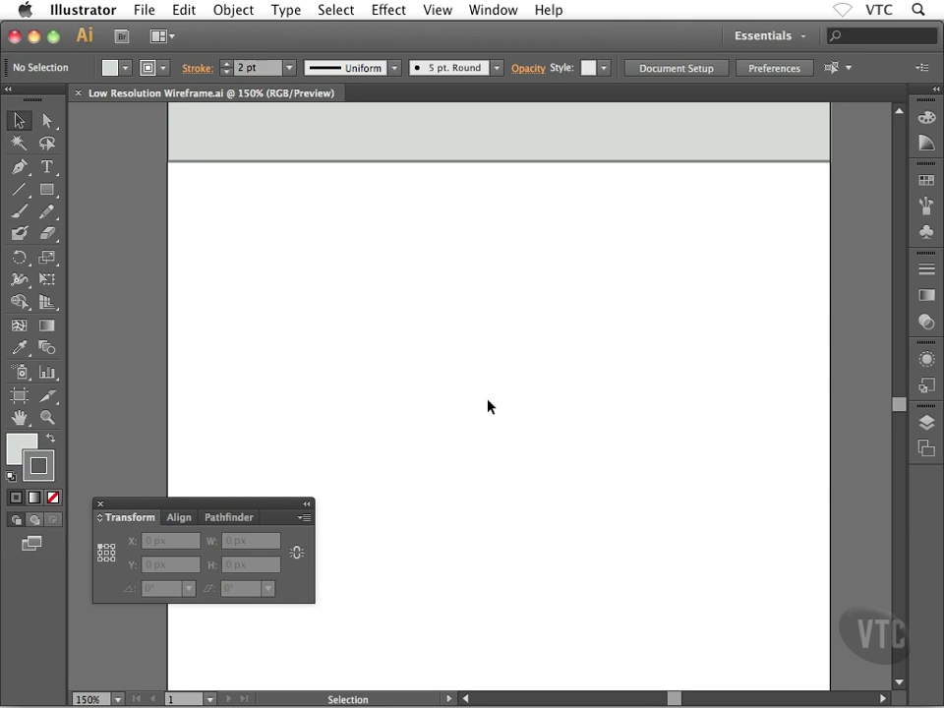
- Type 'Article Title' below the header band and nudge it slightly lower
key("t")
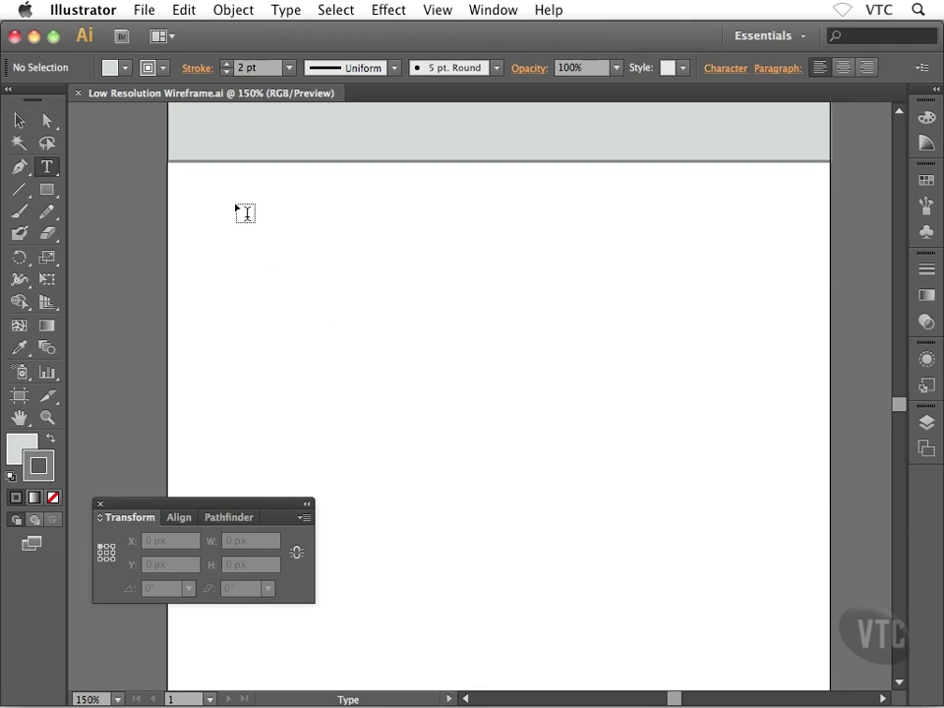
left_click(190, 179)
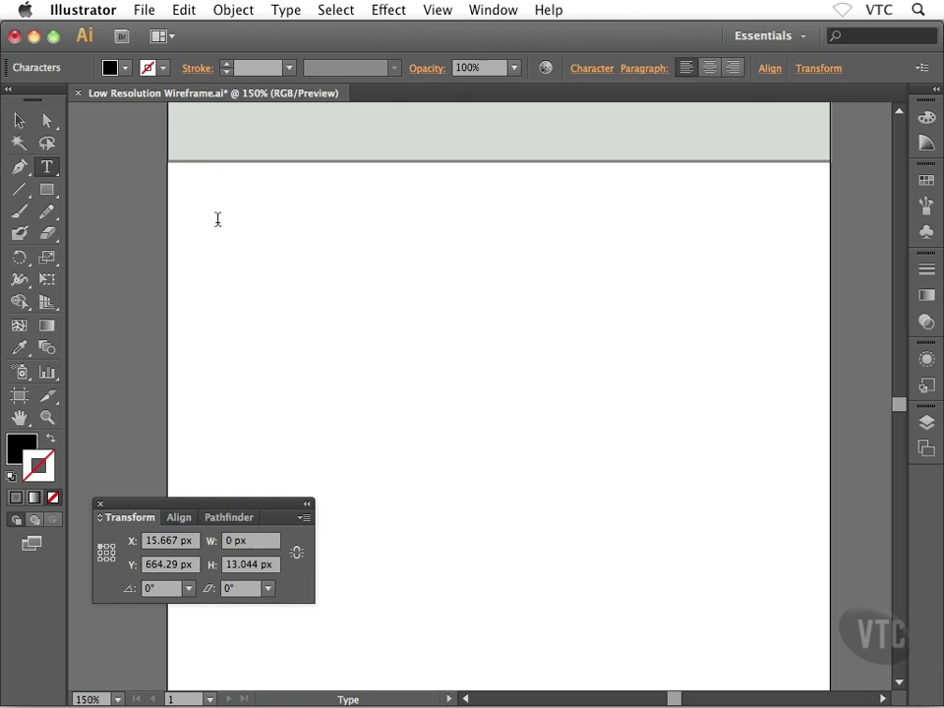
type("Article")
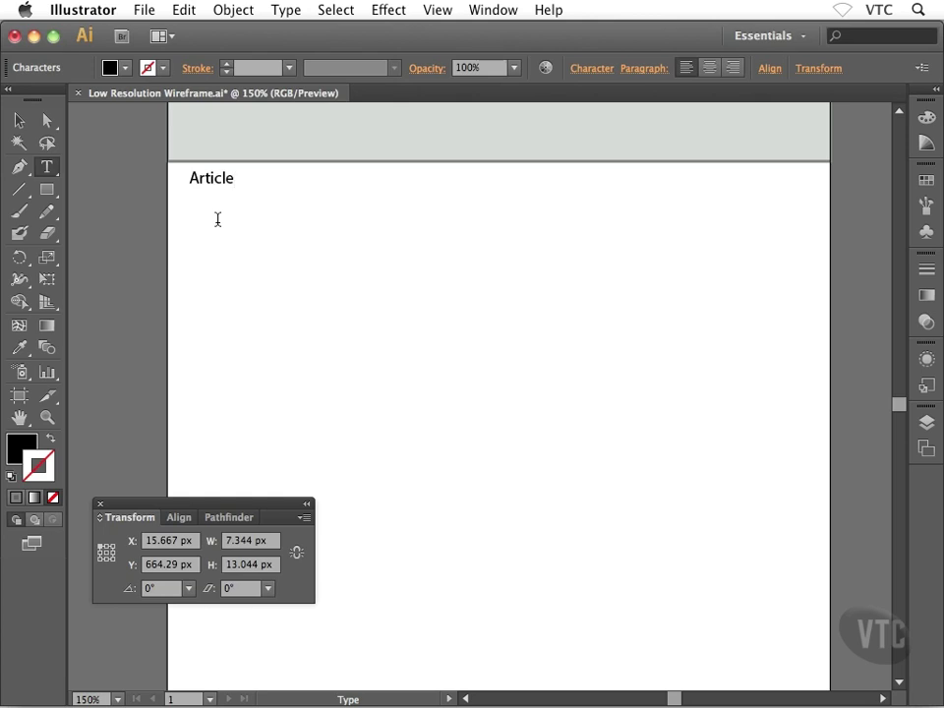
type(" Title")
left_click(22, 121)
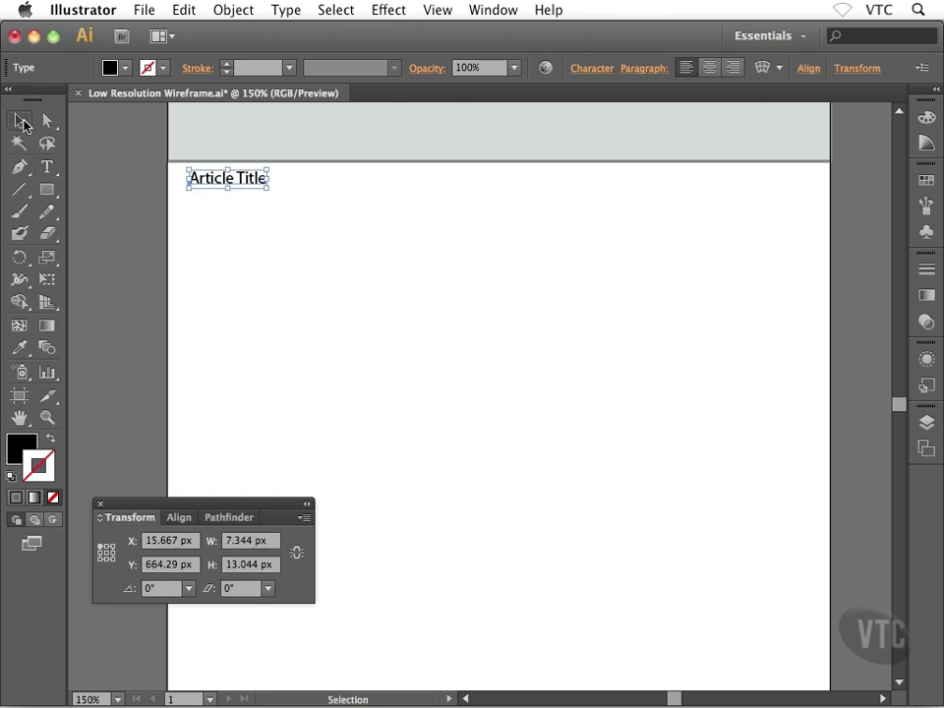
left_click_drag(203, 181, 203, 192)
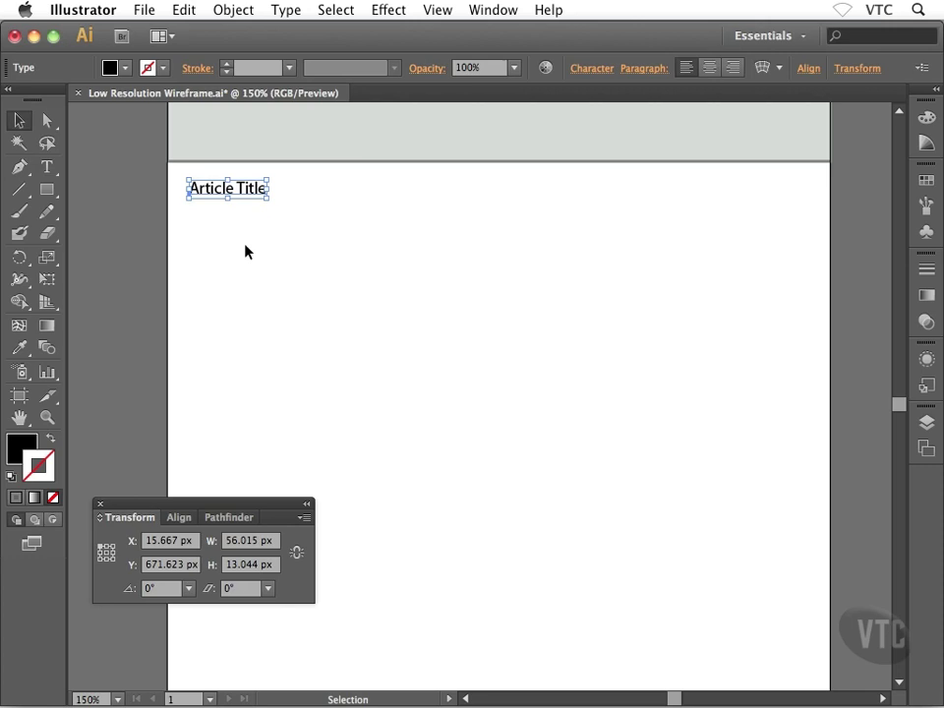
- Bring up the Character panel with the heading selected and shift the panel left
key("ctrl+shift+a")
key("ctrl+t")
key("ctrl+z")
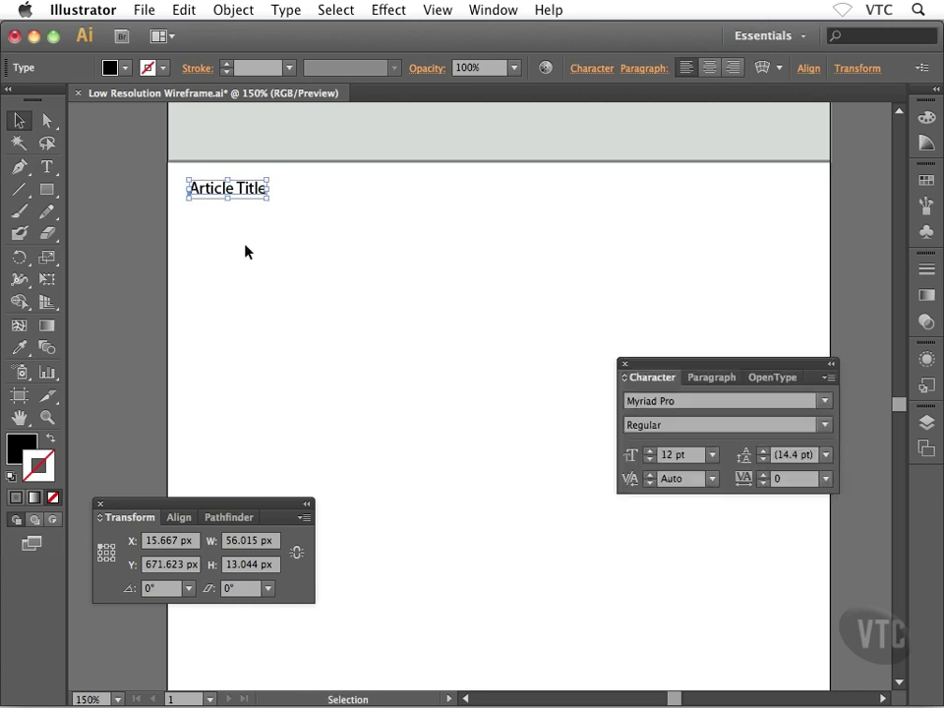
left_click(492, 12)
scroll(543, 430, "down", 2)
scroll(555, 491, "down", 2)
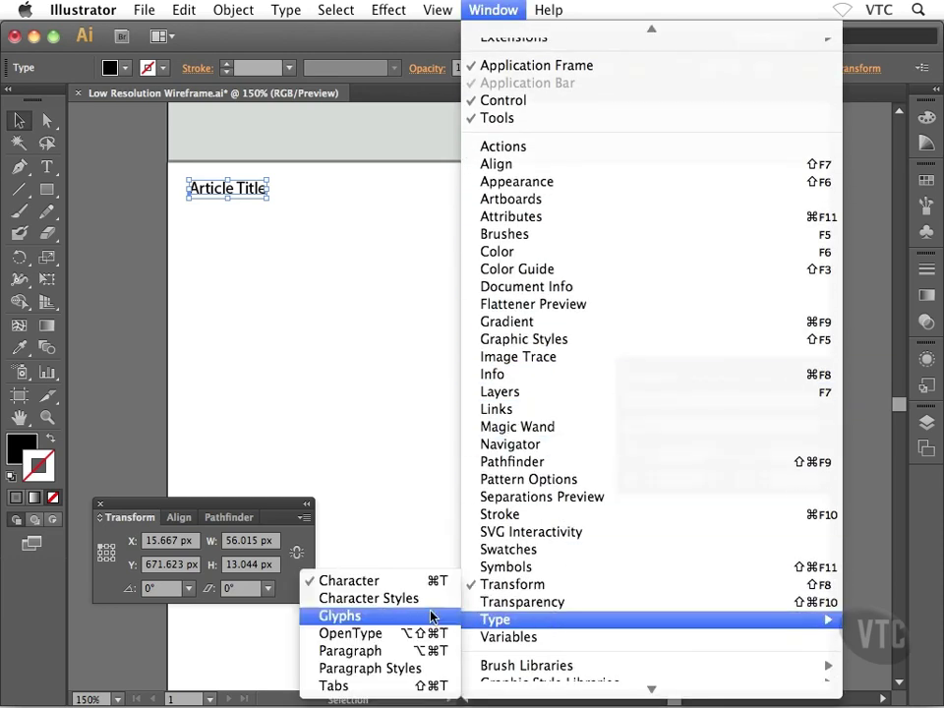
key("super+t")
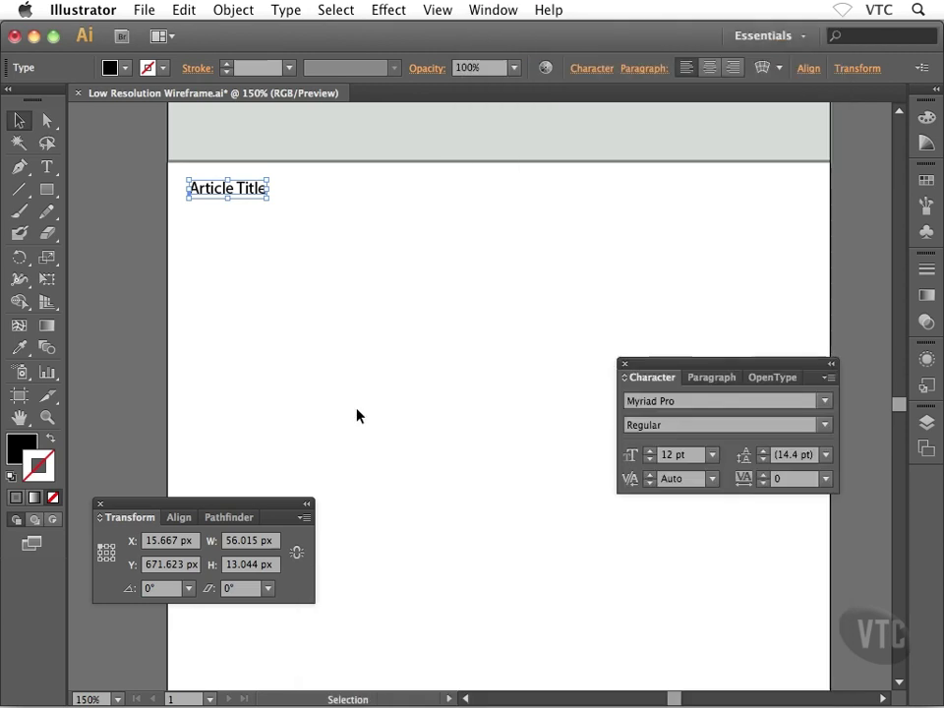
left_click_drag(695, 363, 624, 361)
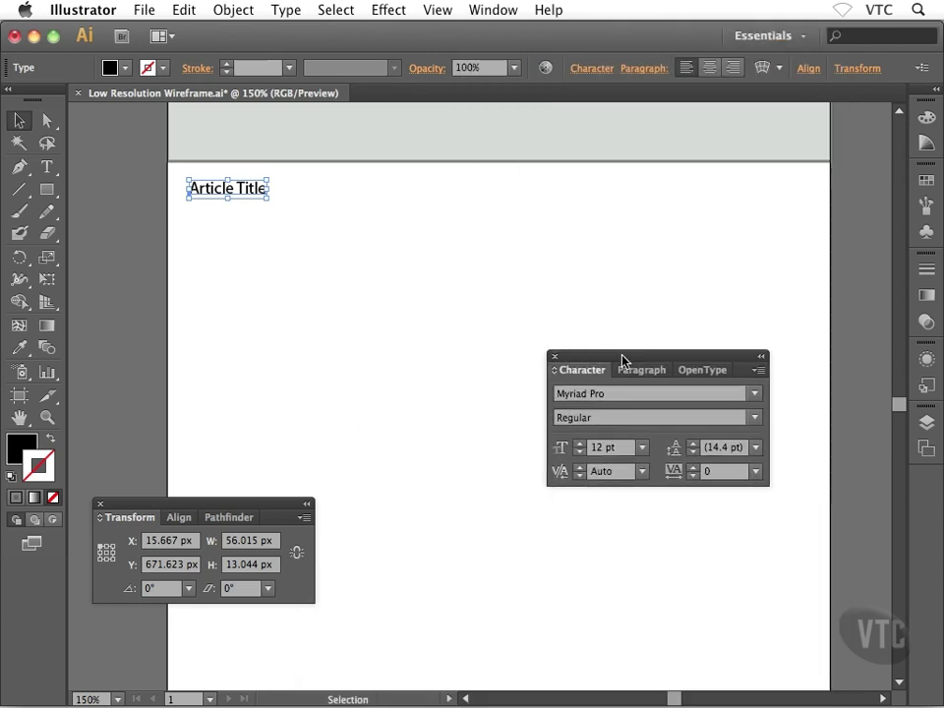
- Set the heading's font to Georgia Bold
left_click(754, 398)
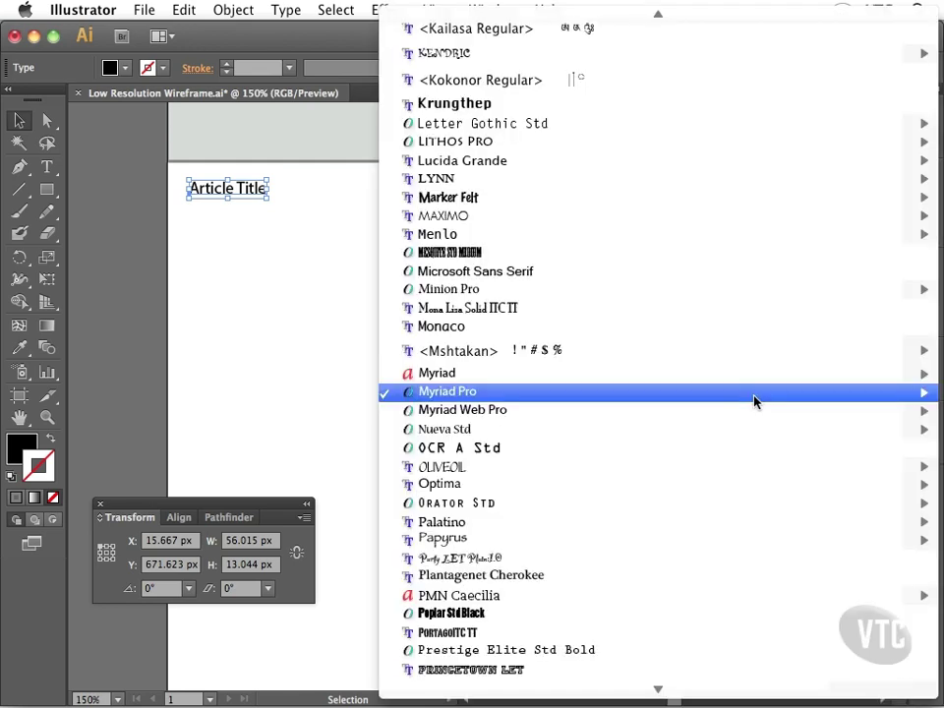
type("Georgia")
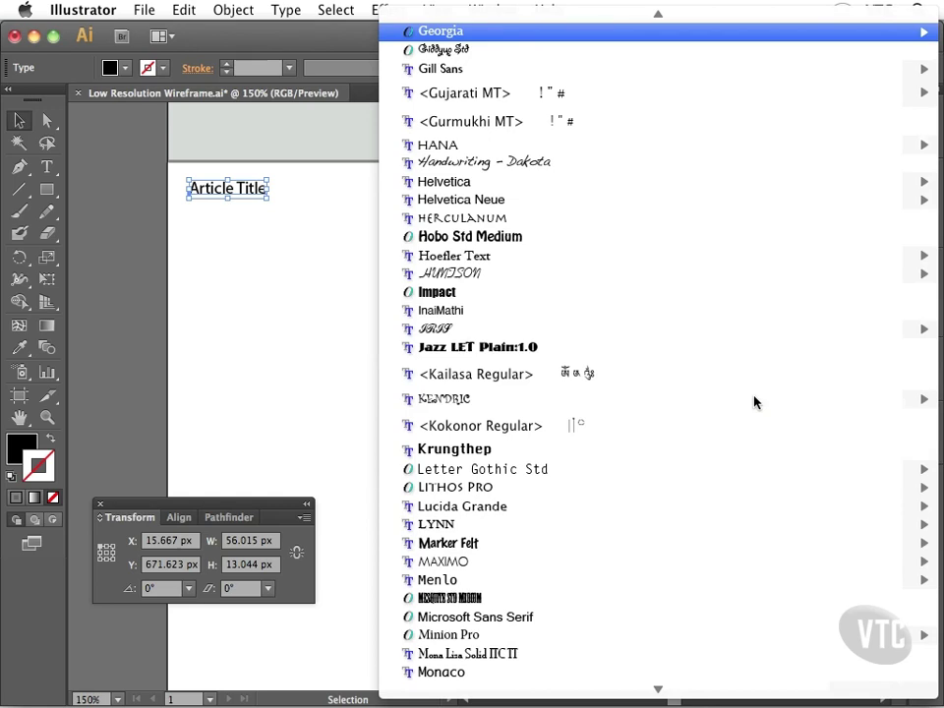
mouse_move(649, 31)
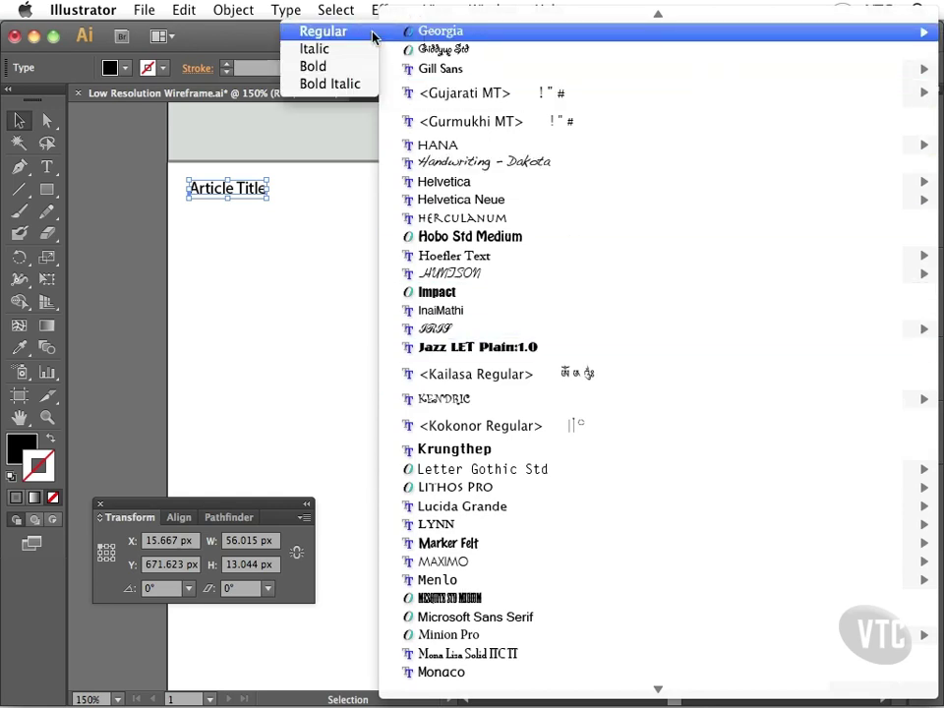
left_click(331, 69)
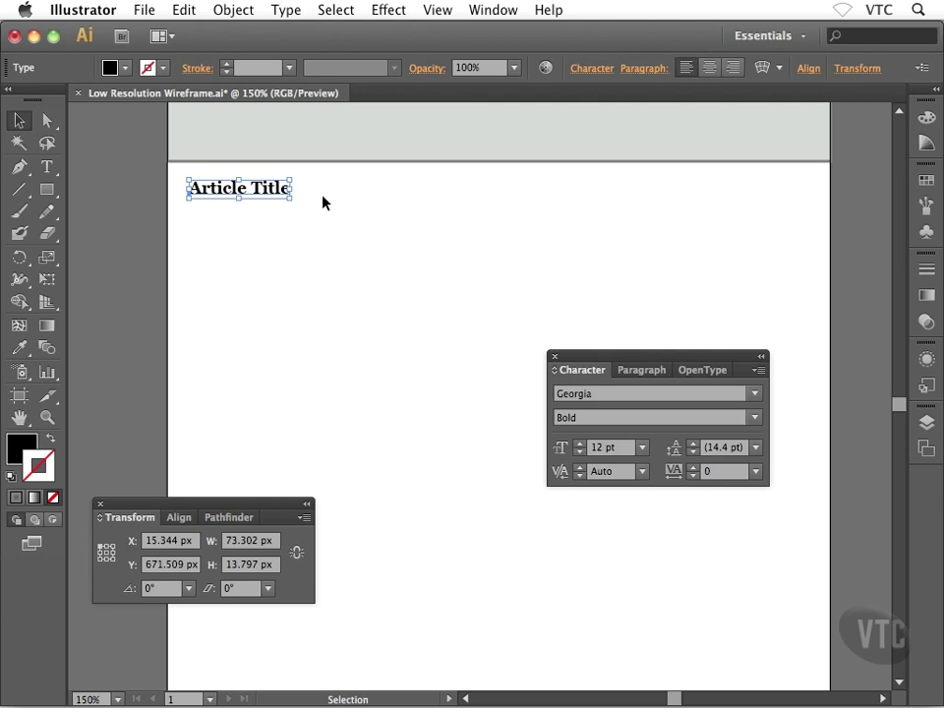
- Scale the Article Title heading up to about 19 pt using a corner handle
left_click(281, 240)
left_click(271, 194)
mouse_move(291, 199)
left_mouse_down()
mouse_move(364, 248)
mouse_move(345, 211)
mouse_move(348, 220)
left_mouse_up()
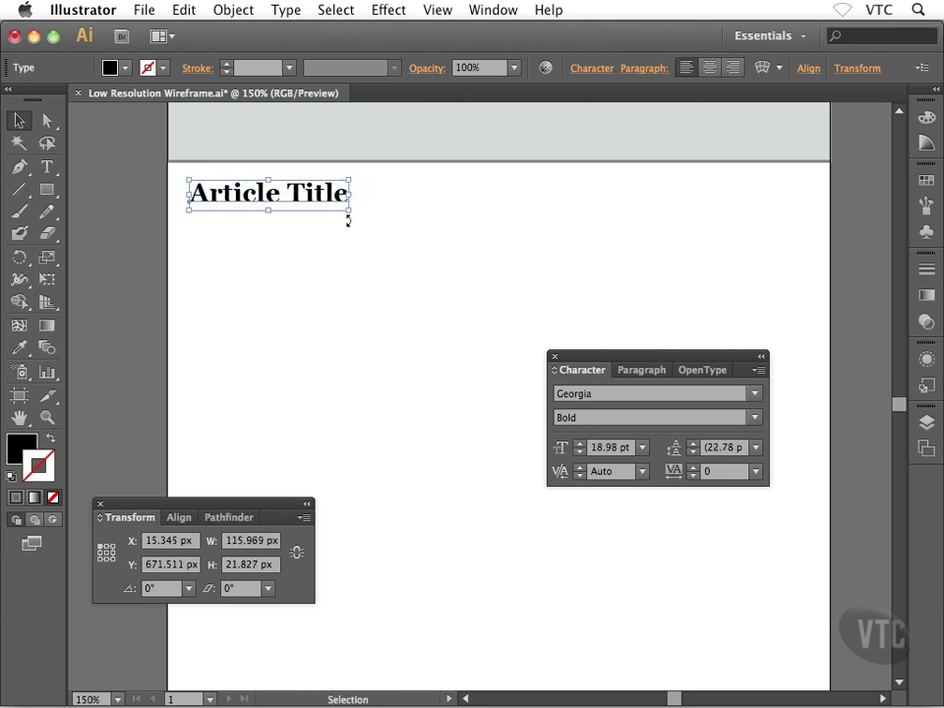
left_click(341, 295)
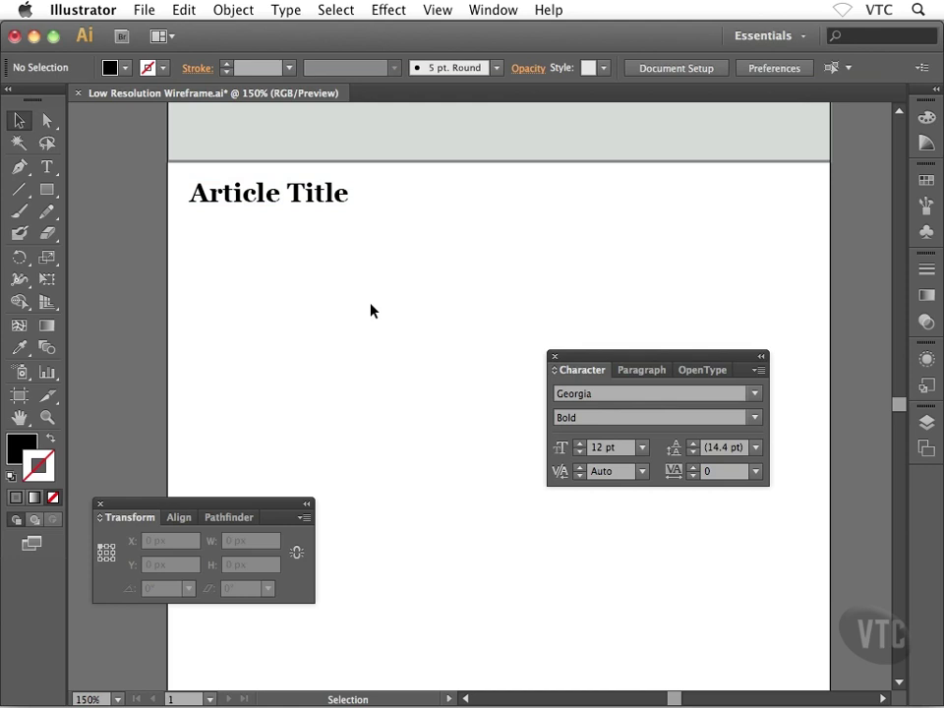
- Zoom out and pan to view the heading beneath the grey content bands
key("ctrl+1")
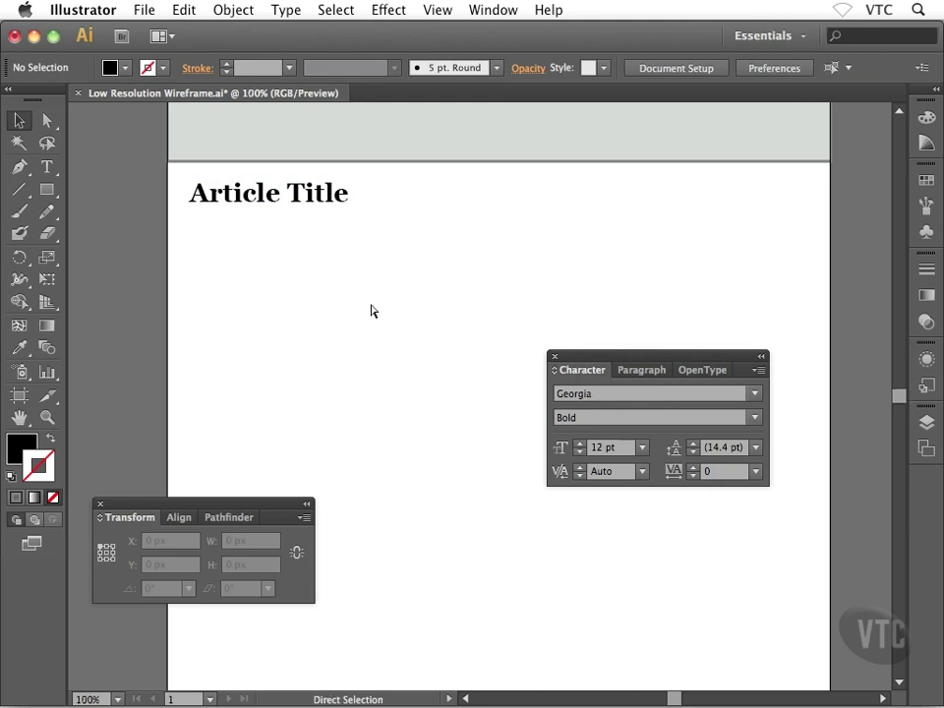
left_click_drag(380, 407, 362, 278)
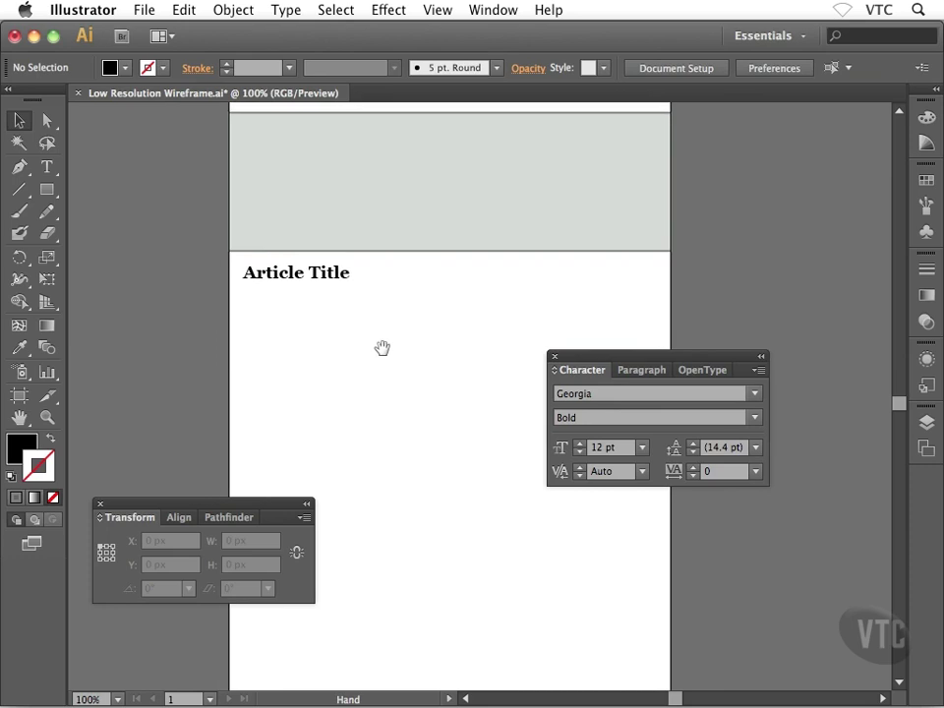
scroll(381, 348, "up", 2)
scroll(414, 331, "up", 5)
scroll(417, 374, "up", 1)
scroll(421, 322, "up", 5)
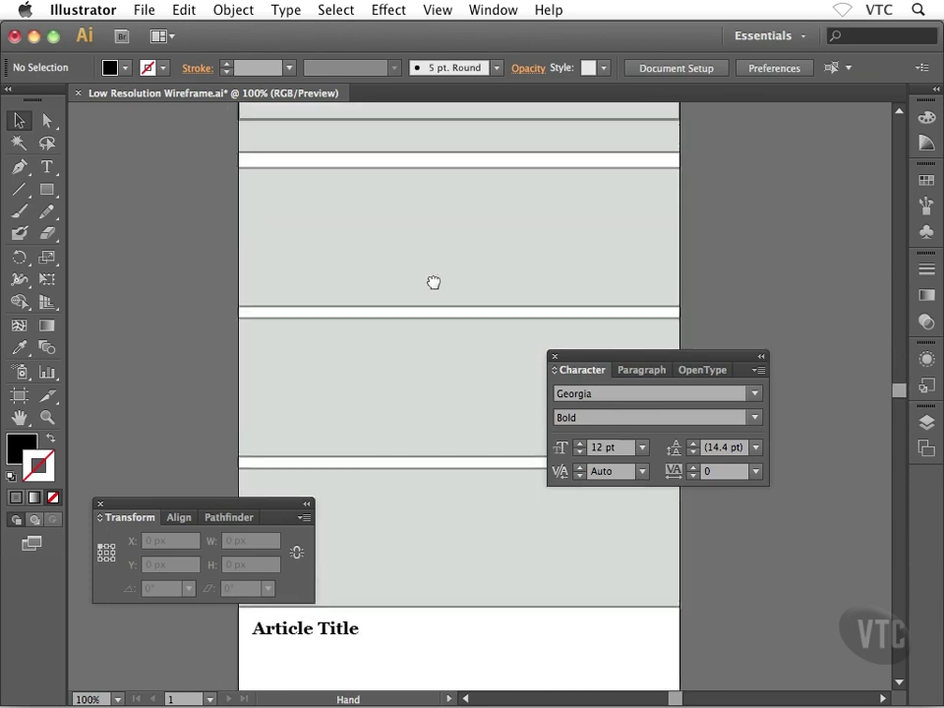
mouse_move(432, 280)
left_mouse_down()
mouse_move(432, 402)
mouse_move(433, 300)
left_mouse_up()
scroll(445, 409, "down", 2)
left_click_drag(445, 410, 442, 250)
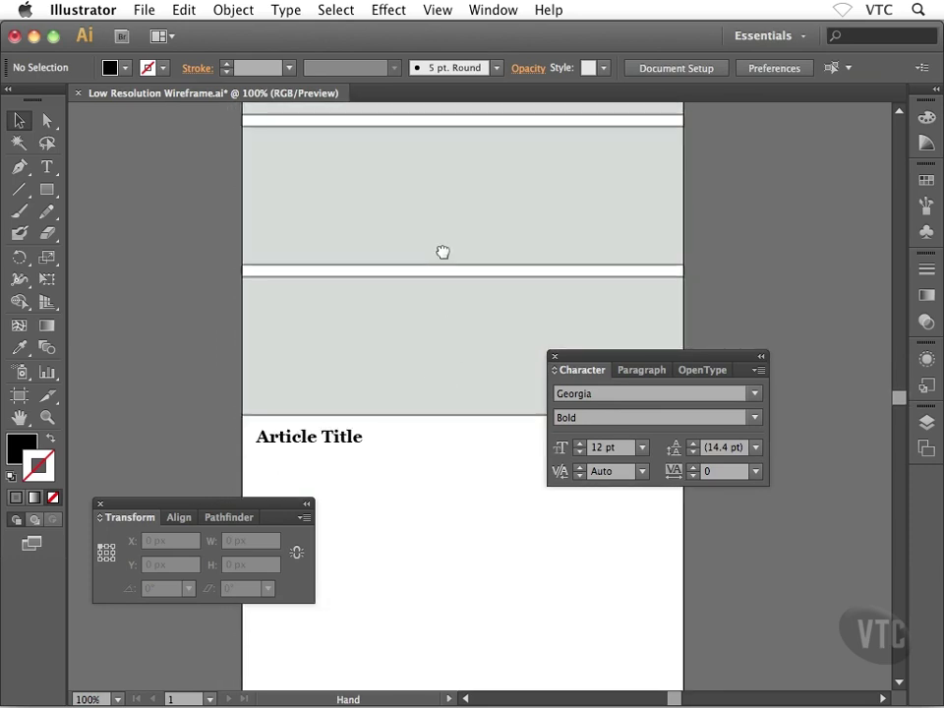
scroll(433, 311, "down", 1)
scroll(437, 315, "down", 1)
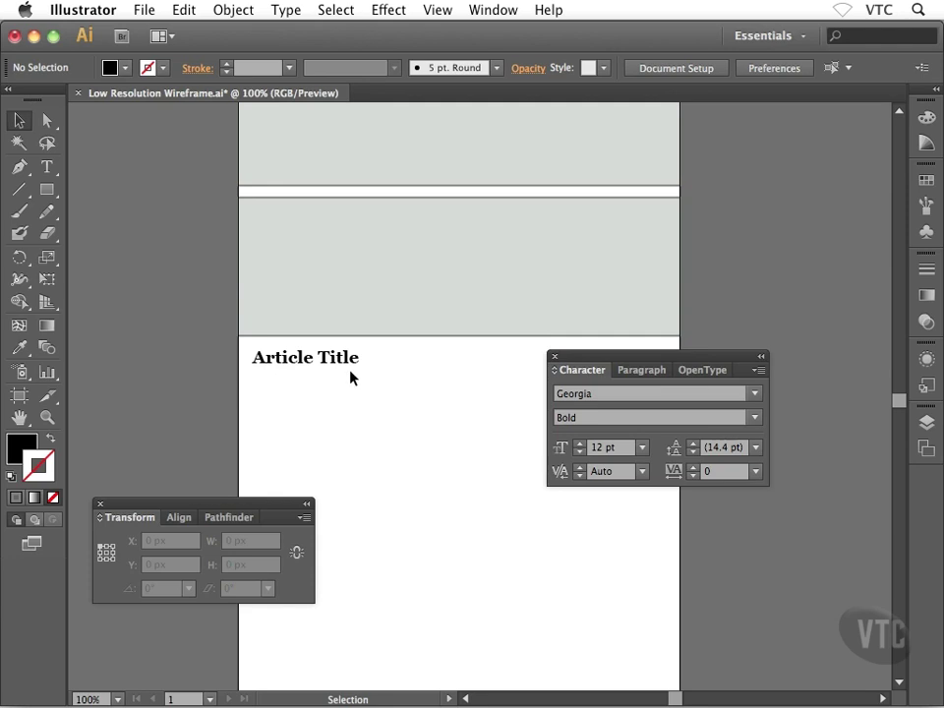
- Set the Article Title heading's font size to 30 pt
left_click(349, 364)
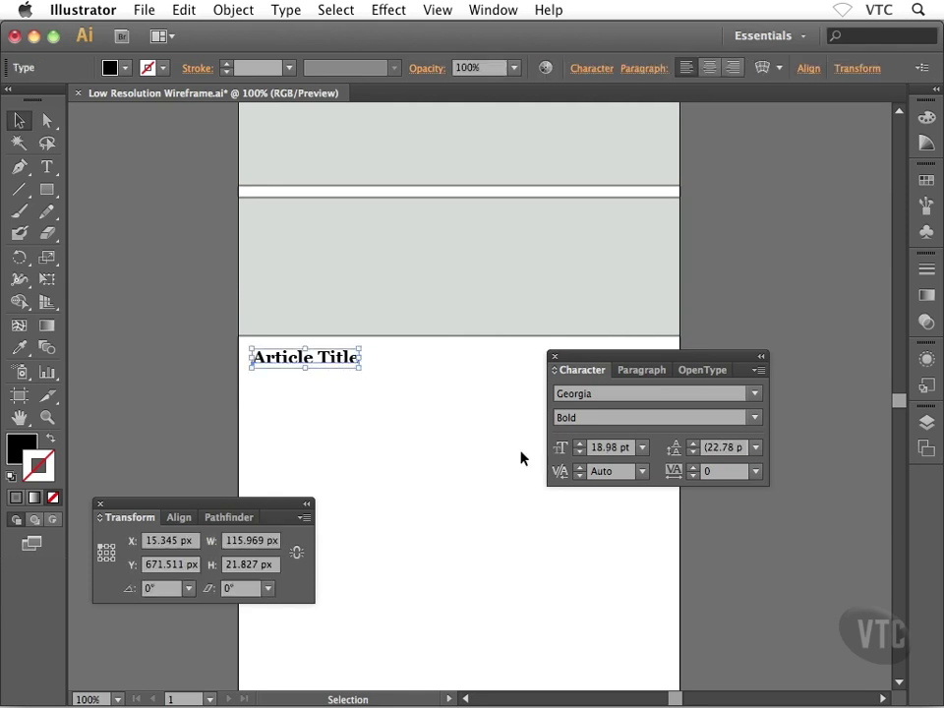
left_click(603, 448)
triple_click(606, 449)
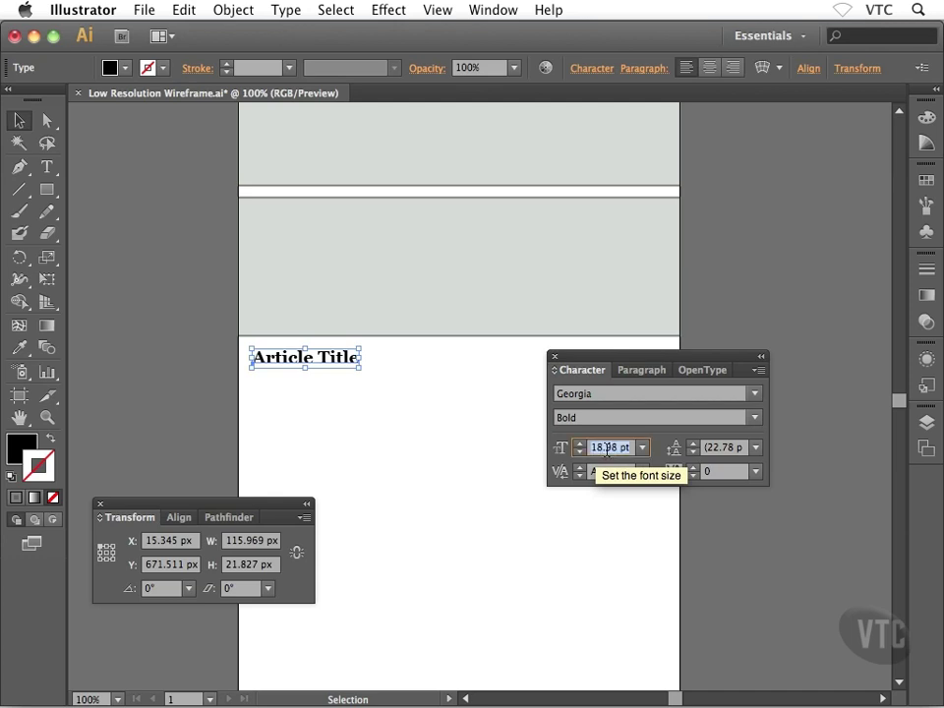
type("30")
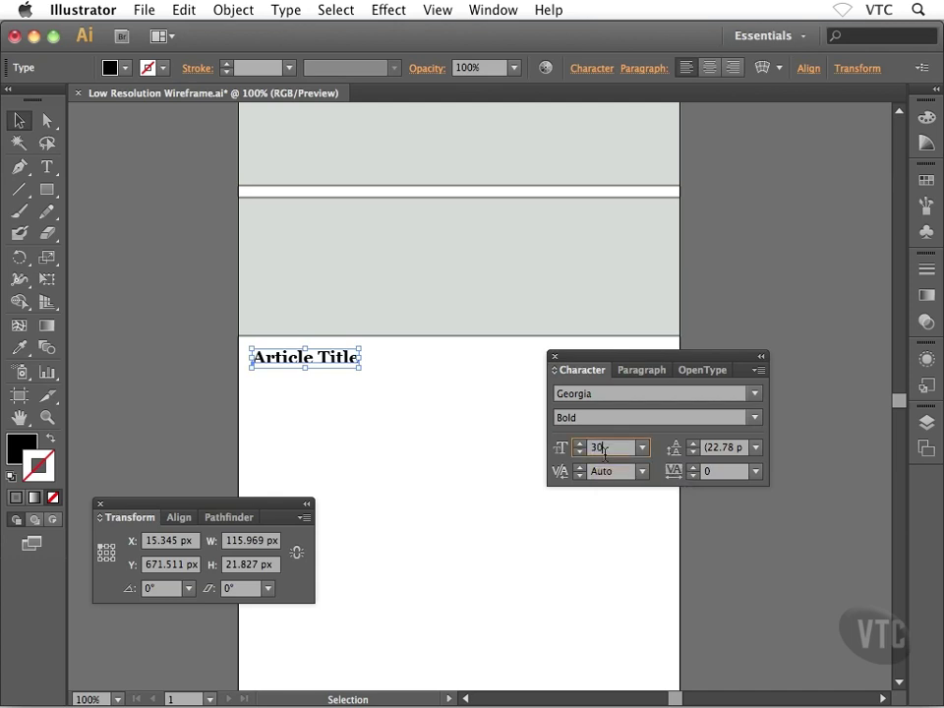
key("Return")
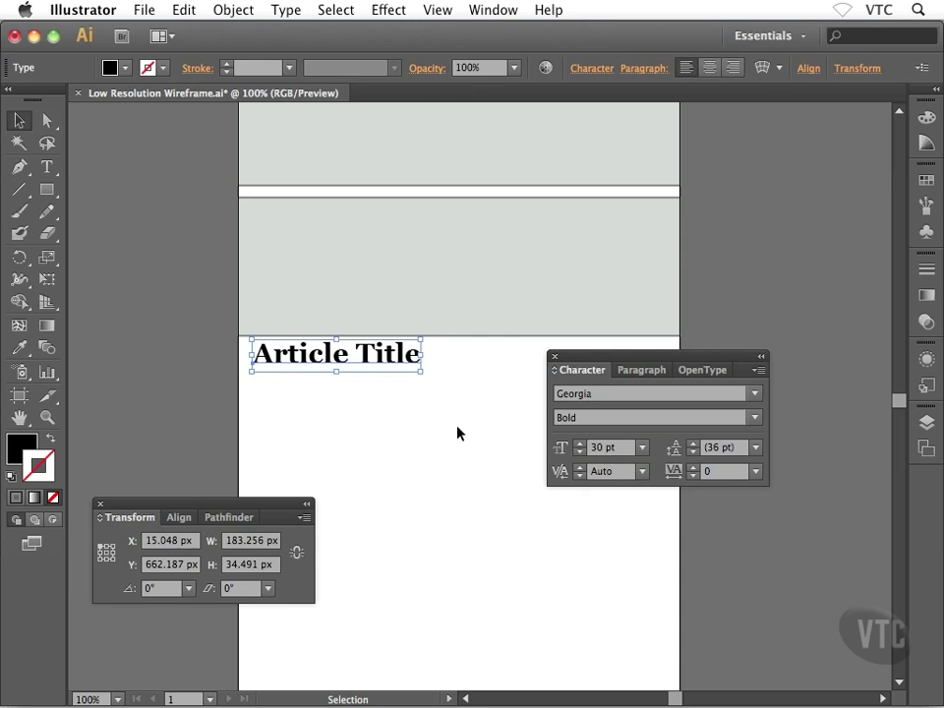
- Nudge the heading slightly lower under the grey box and centre it in view
left_click(395, 395)
left_click_drag(370, 363, 371, 372)
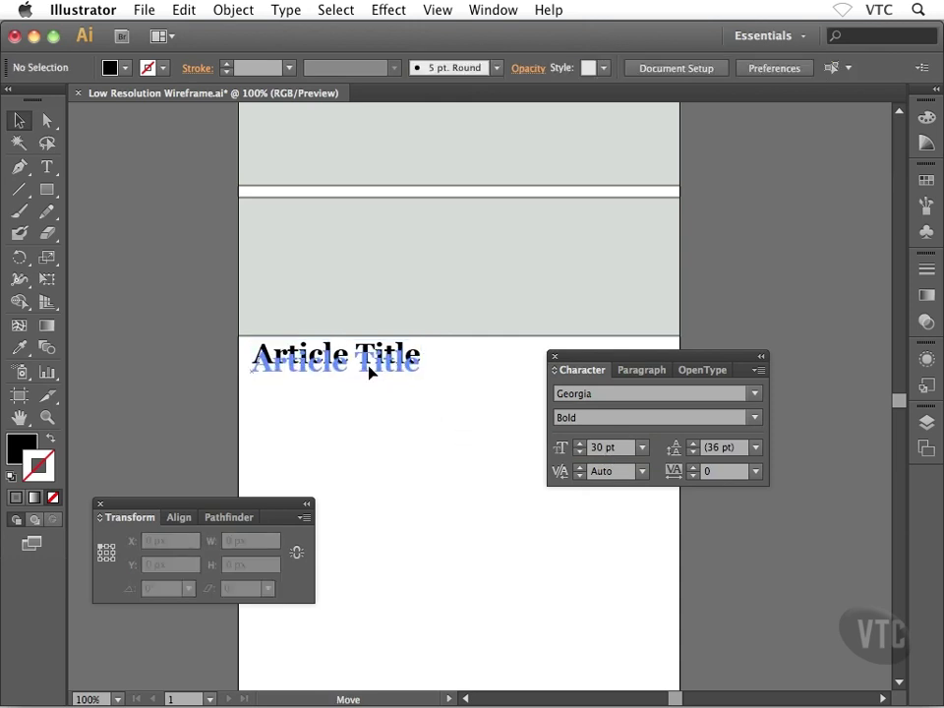
left_click(383, 411)
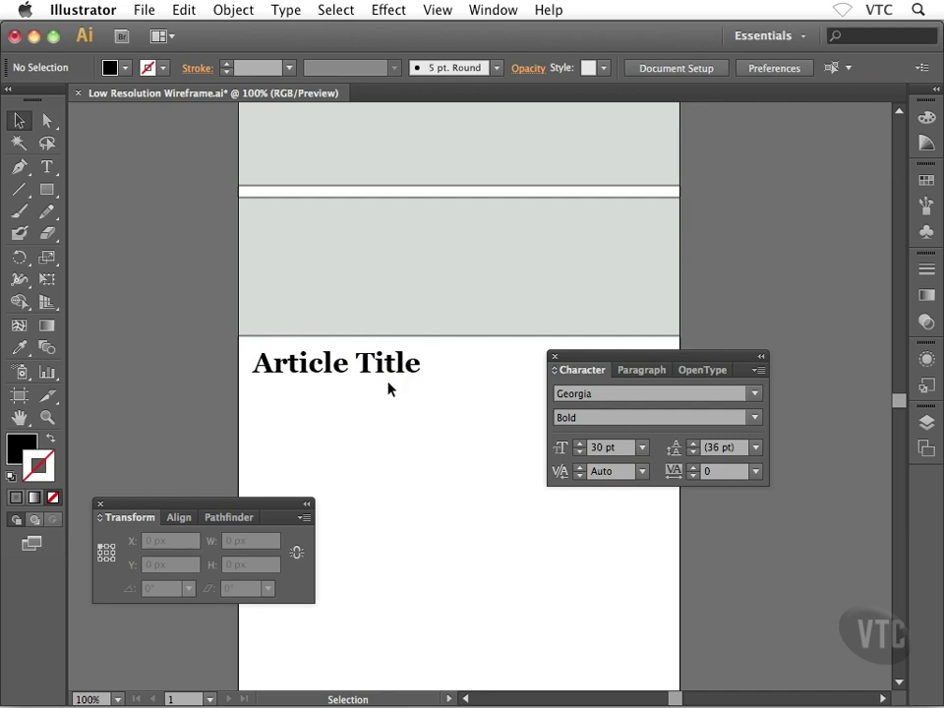
mouse_move(387, 396)
left_mouse_down()
mouse_move(360, 331)
mouse_move(369, 311)
left_mouse_up()
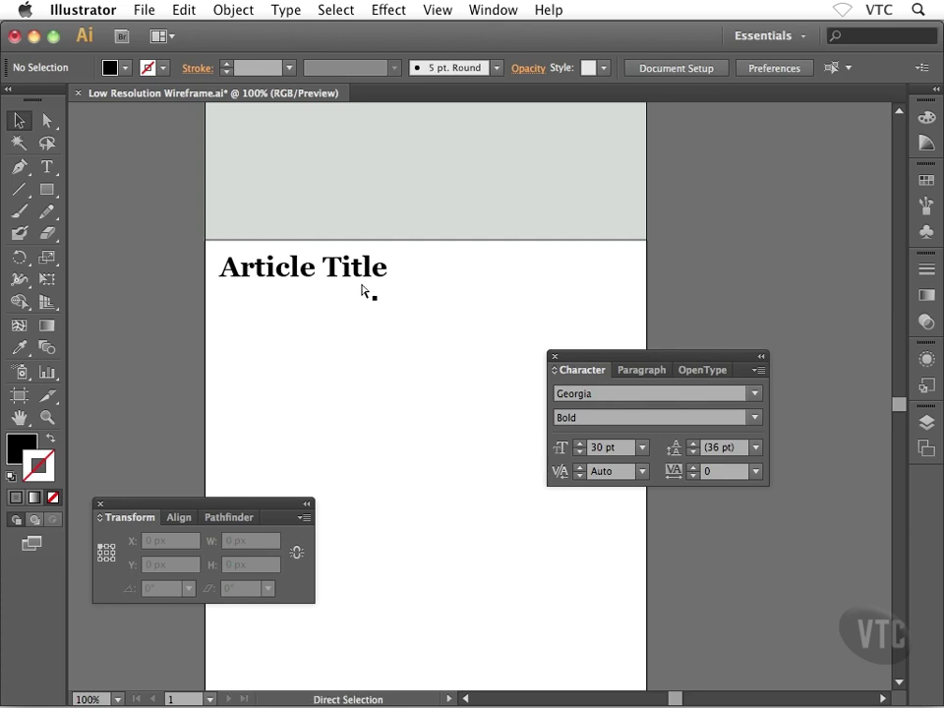
- Switch to Finder, hide other apps, and open the desktop's Work Files folder
key("super+Tab")
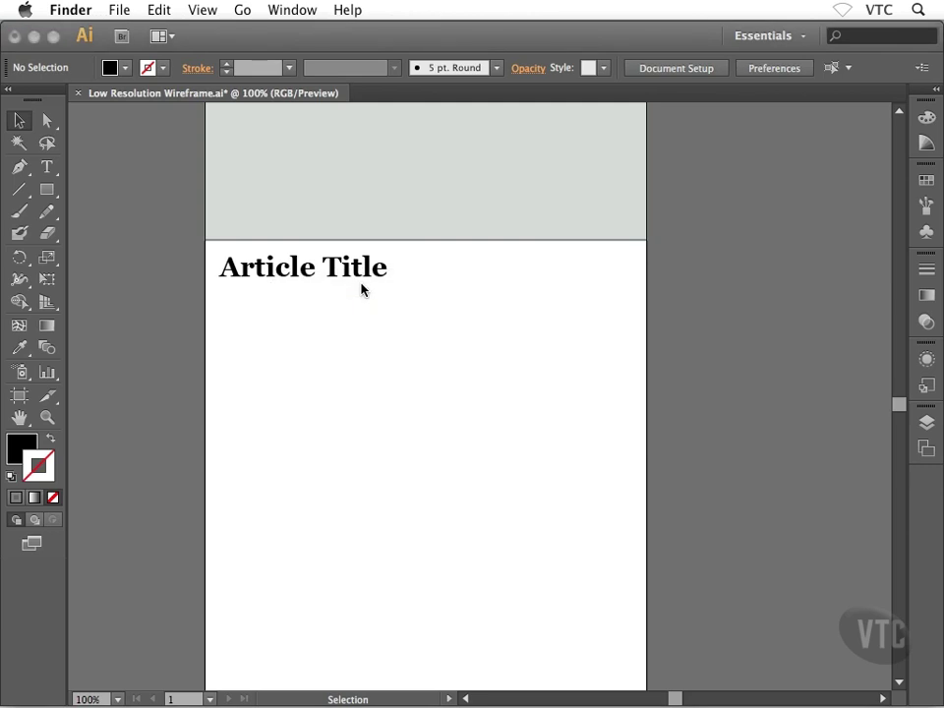
key("super+alt+h")
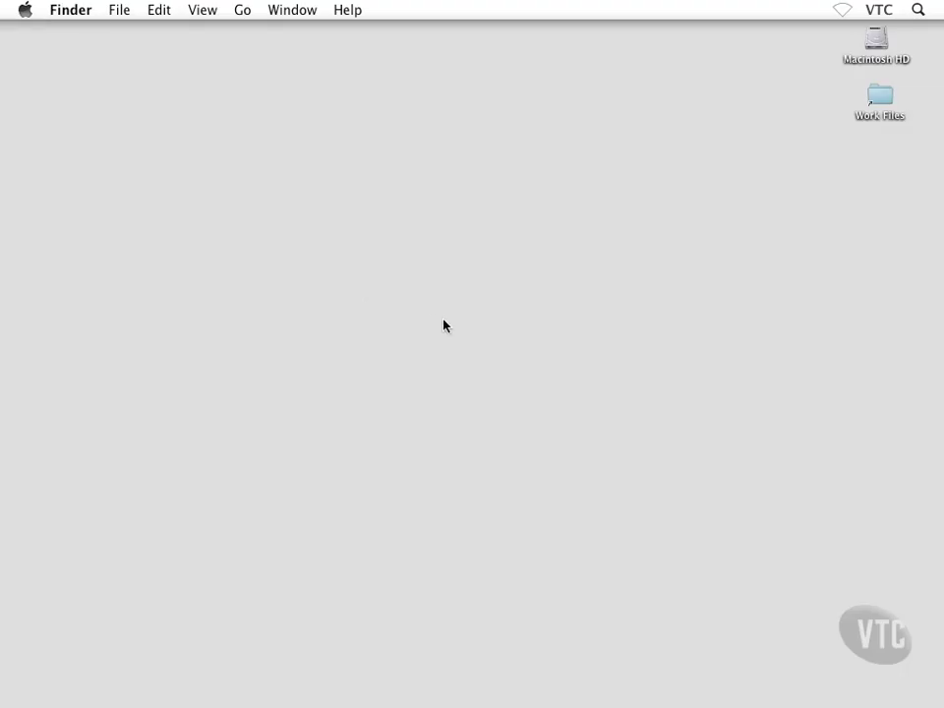
double_click(881, 100)
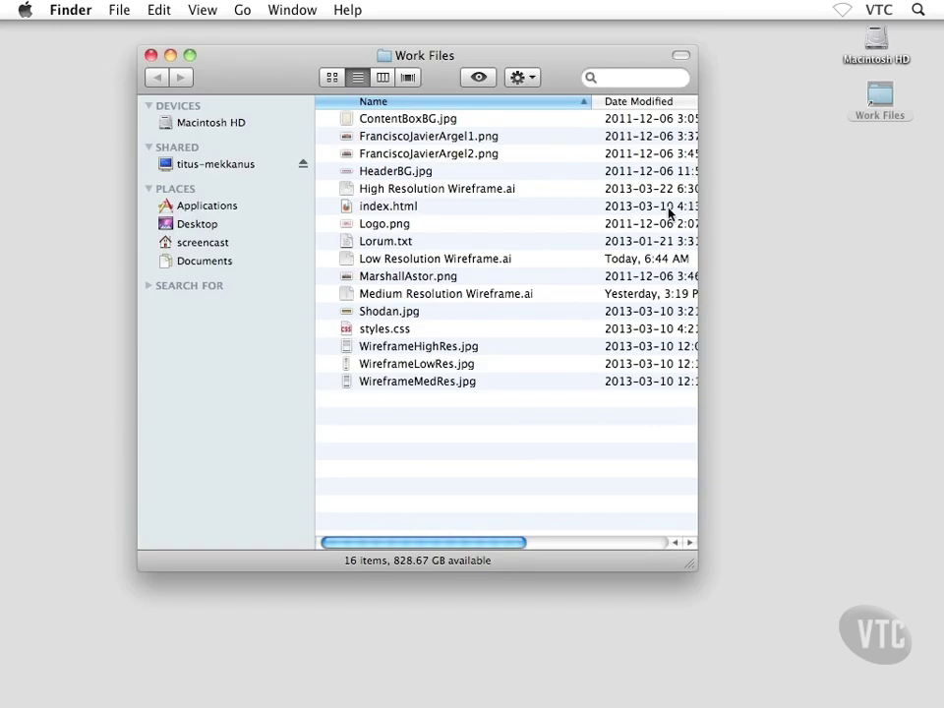
- Open Lorum.txt in TextEdit, select its lorem ipsum text, and return to Illustrator
double_click(391, 242)
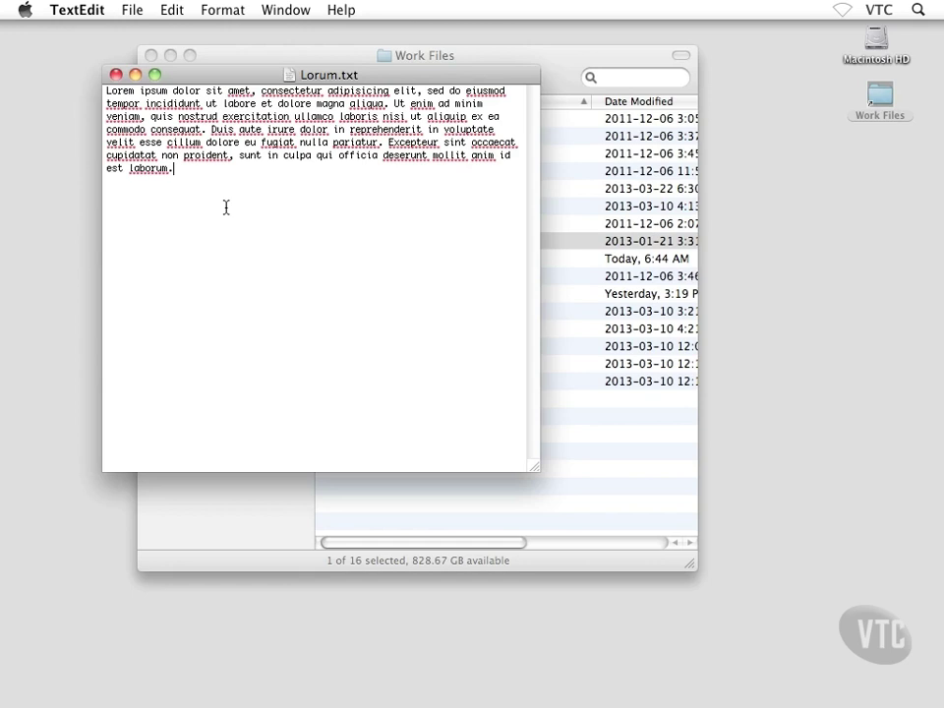
key("super+a")
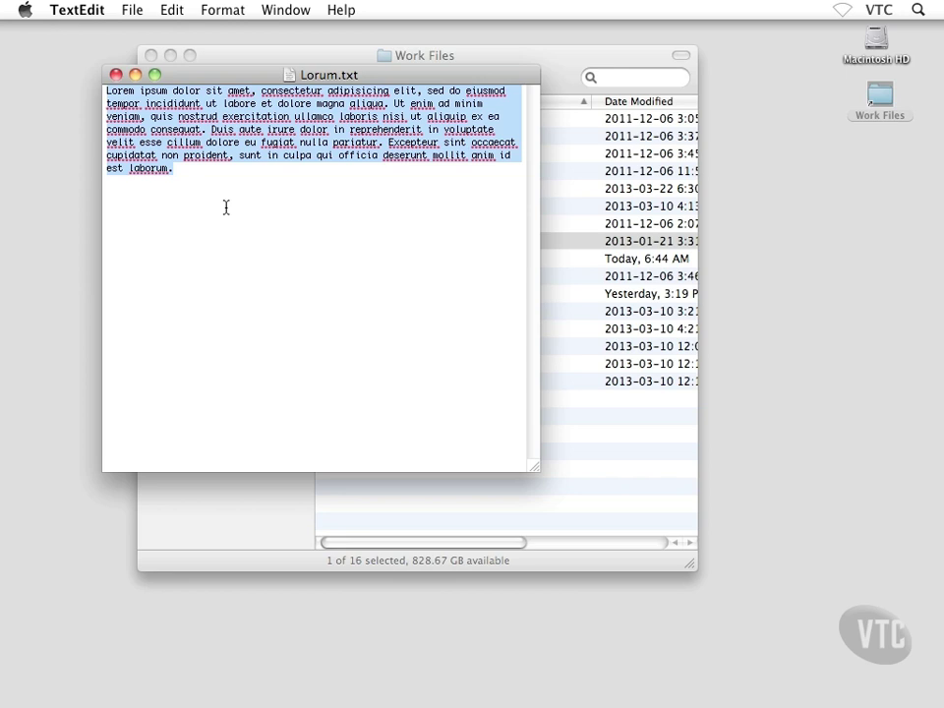
key("super+Tab")
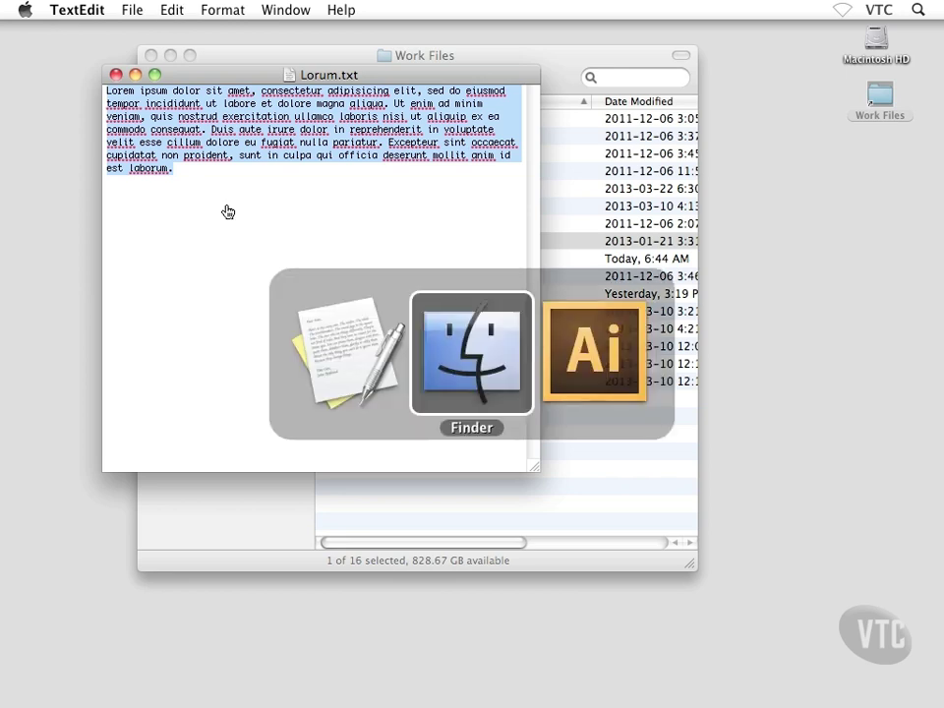
key("super+Tab")
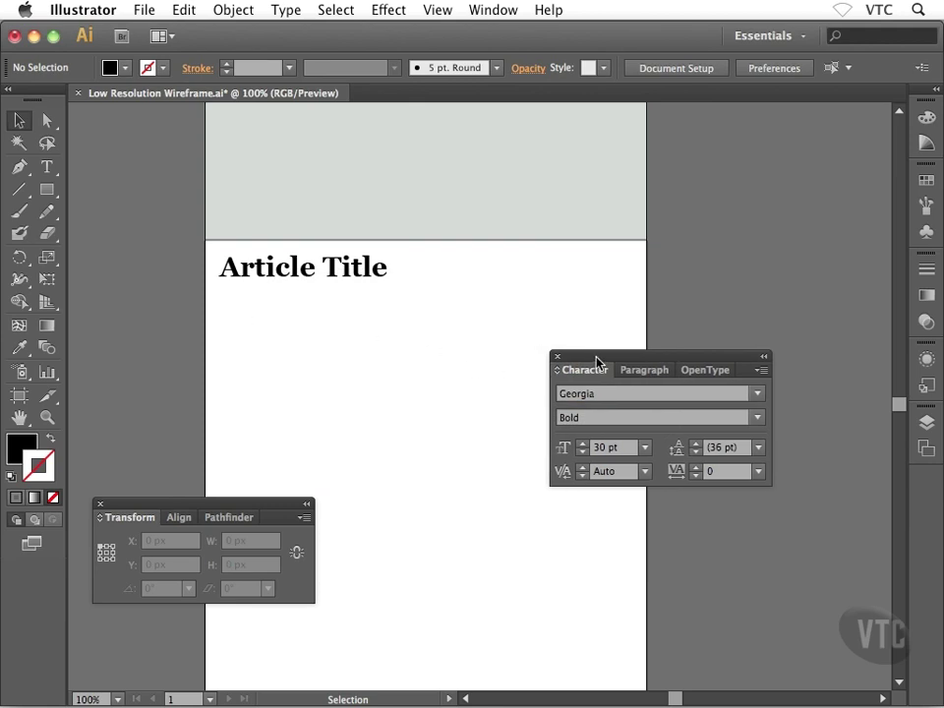
- Draw an area-type box under Article Title and paste the lorem ipsum text into it
left_click_drag(591, 369, 655, 417)
left_click_drag(467, 380, 474, 320)
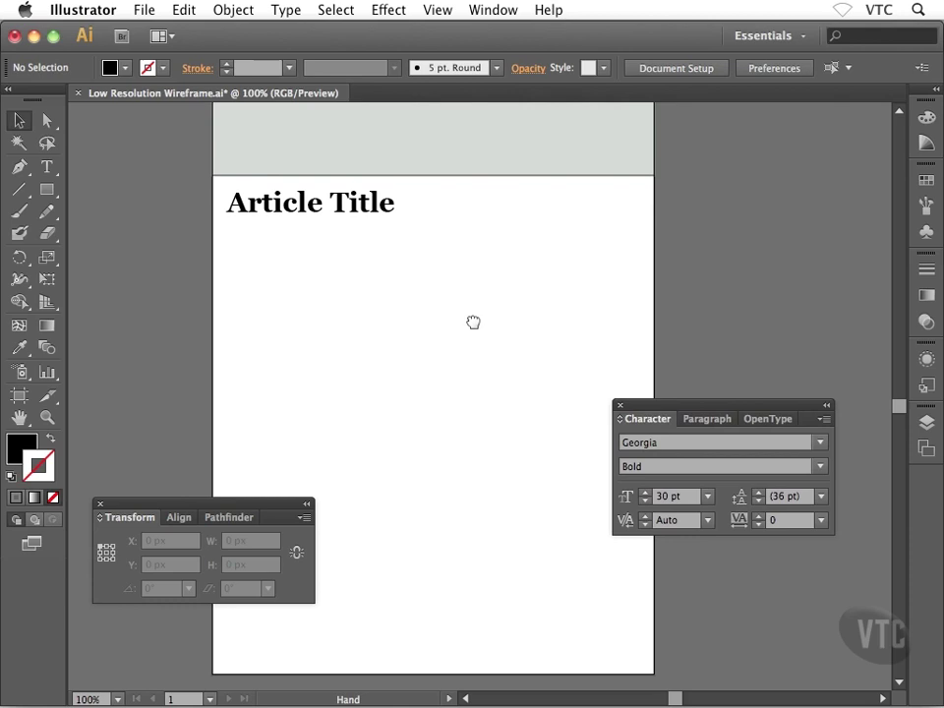
left_click(47, 166)
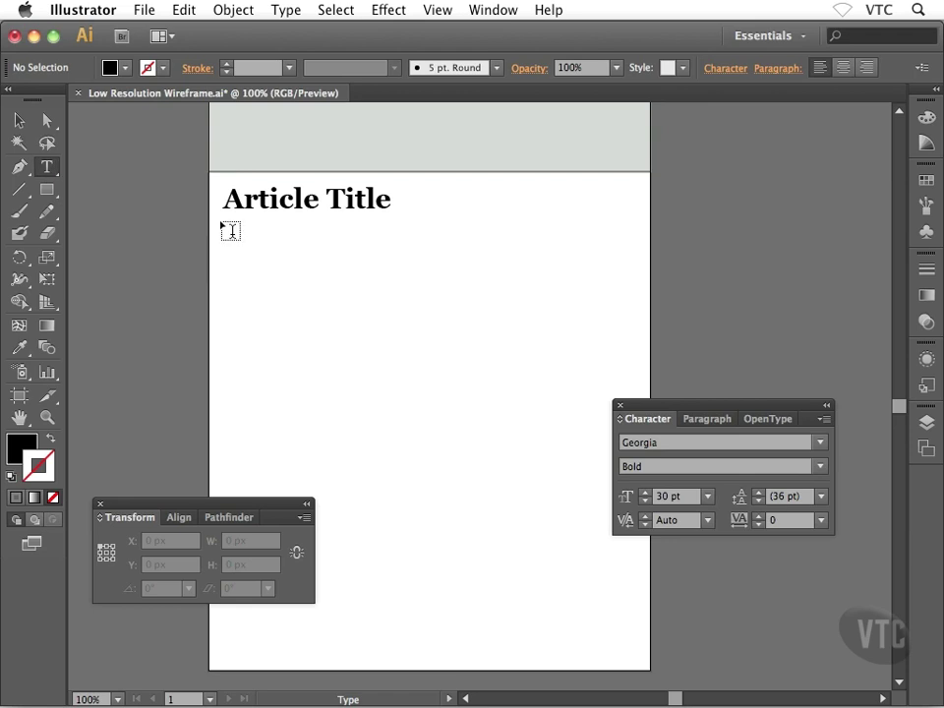
mouse_move(230, 230)
left_mouse_down()
mouse_move(505, 318)
mouse_move(642, 332)
left_mouse_up()
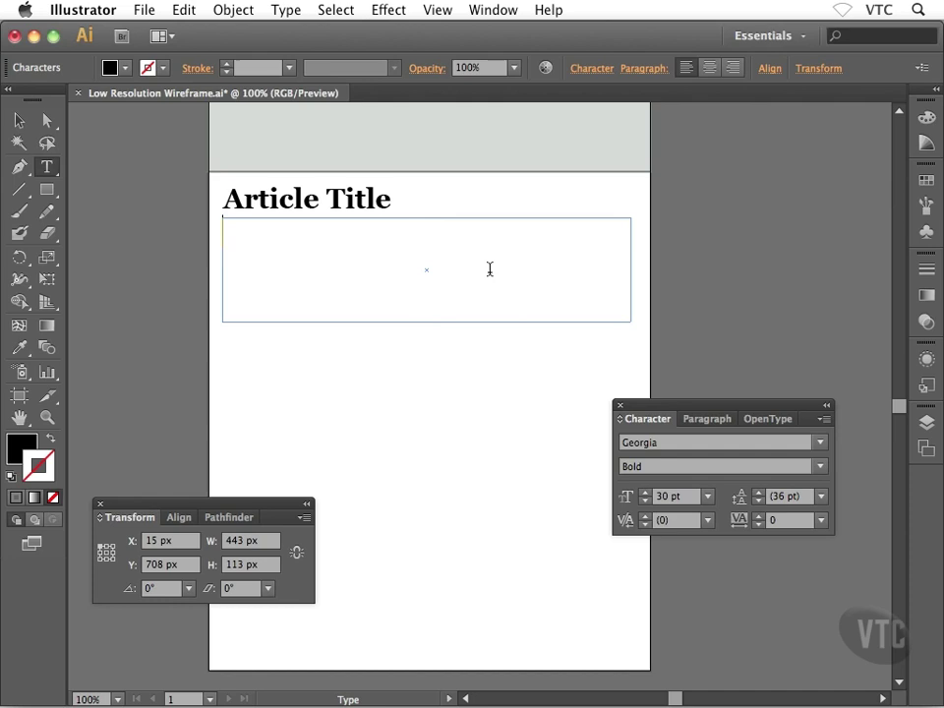
key("ctrl+v")
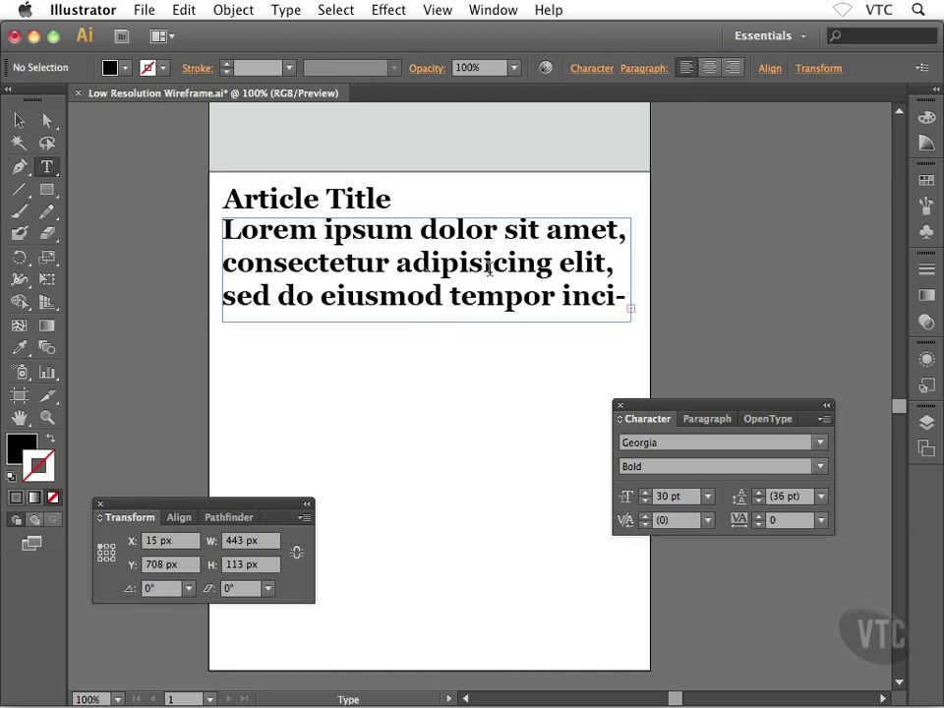
- Set all the body text to Verdana Regular
left_click(317, 262)
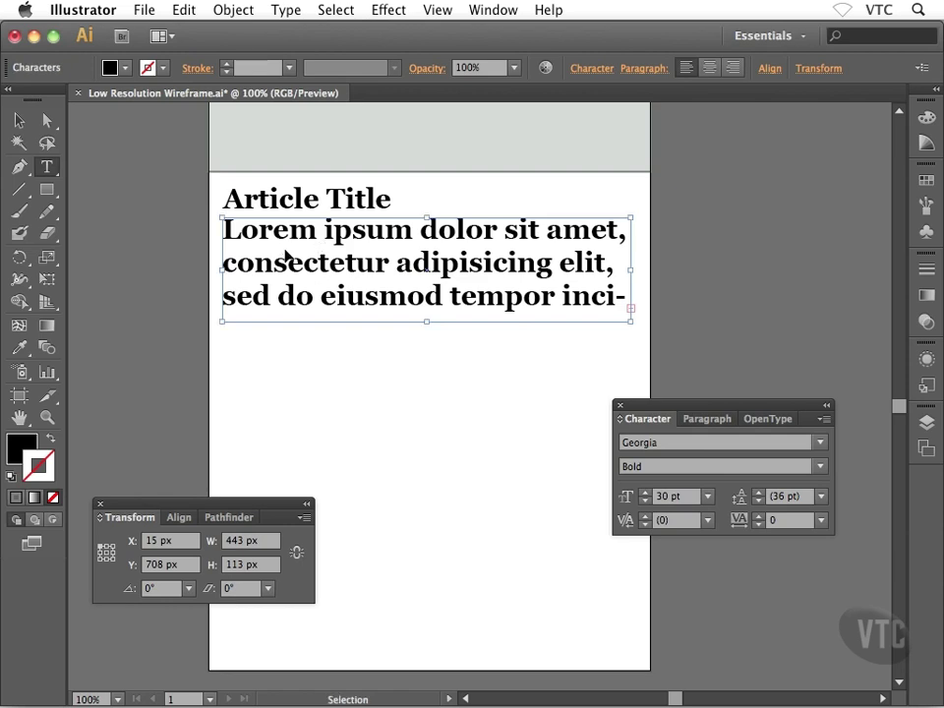
key("super+a")
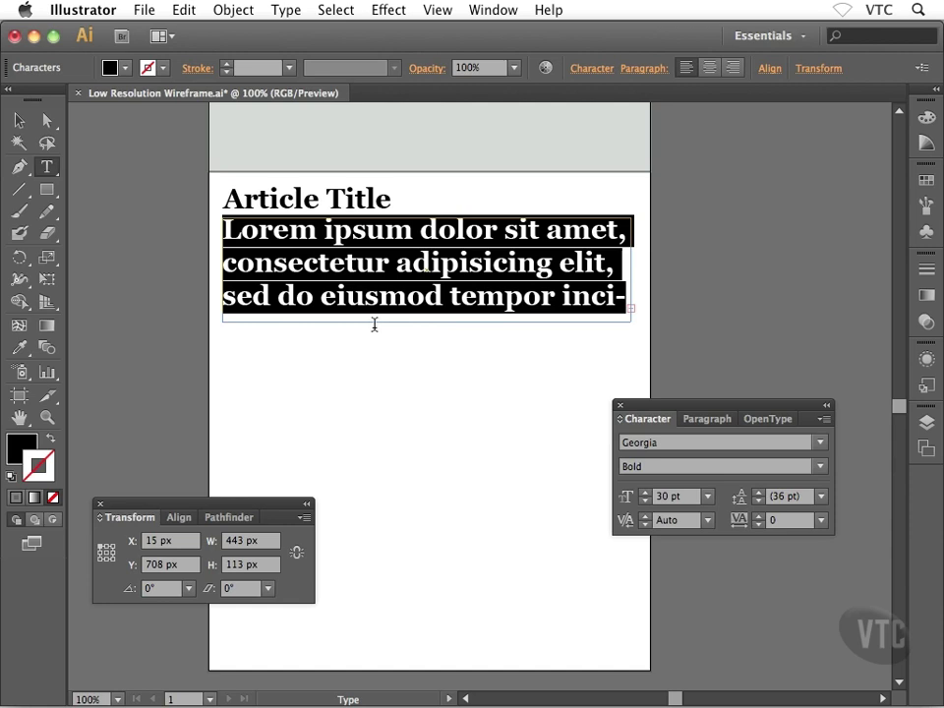
left_click(713, 444)
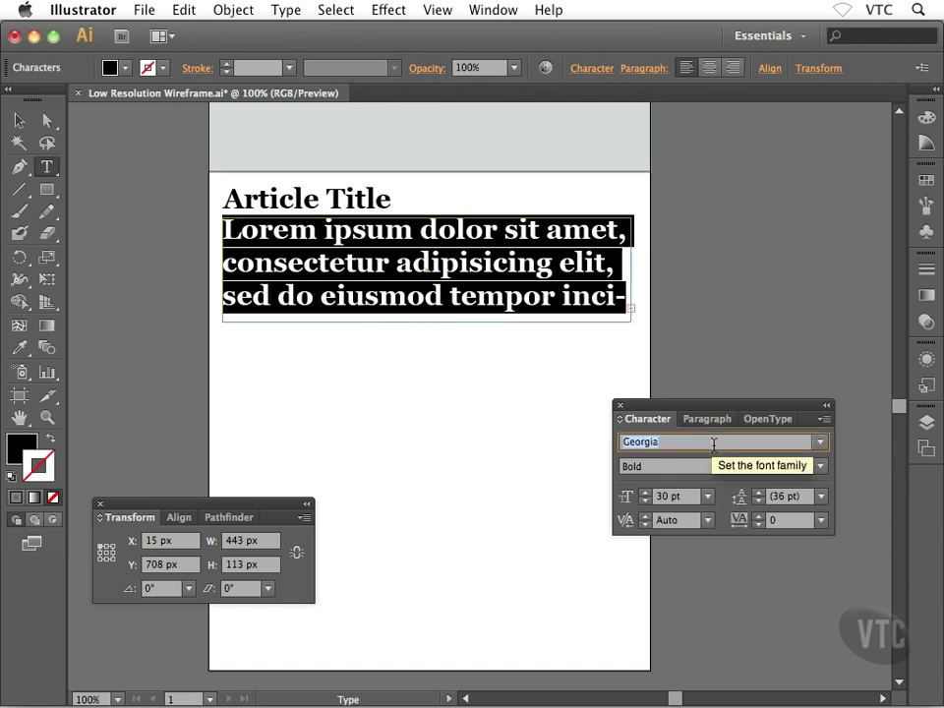
type("Verdana")
key("Return")
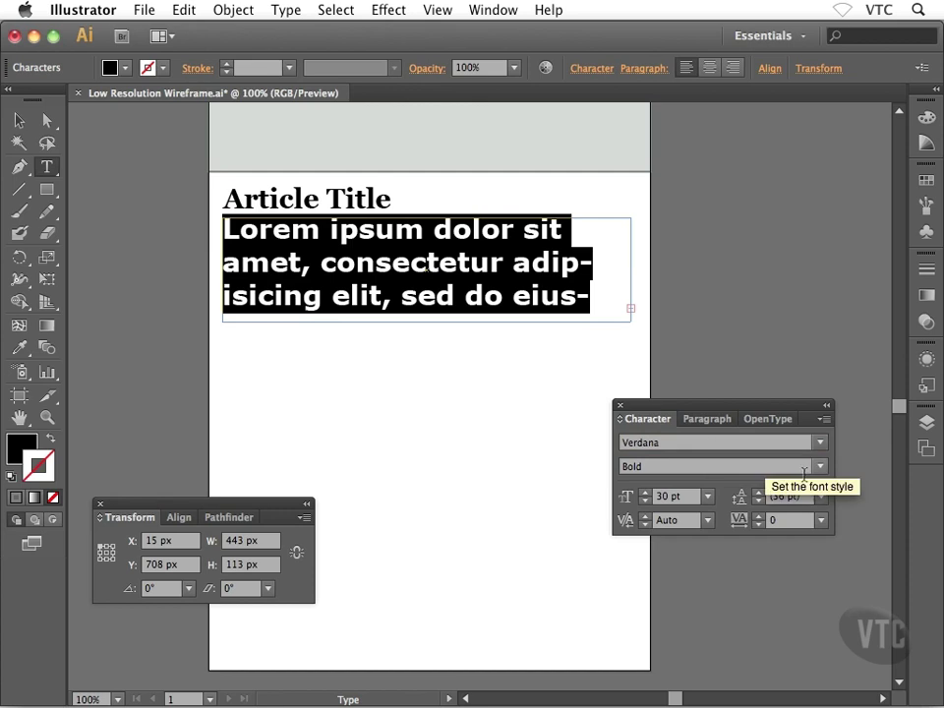
left_click(821, 466)
left_click(655, 486)
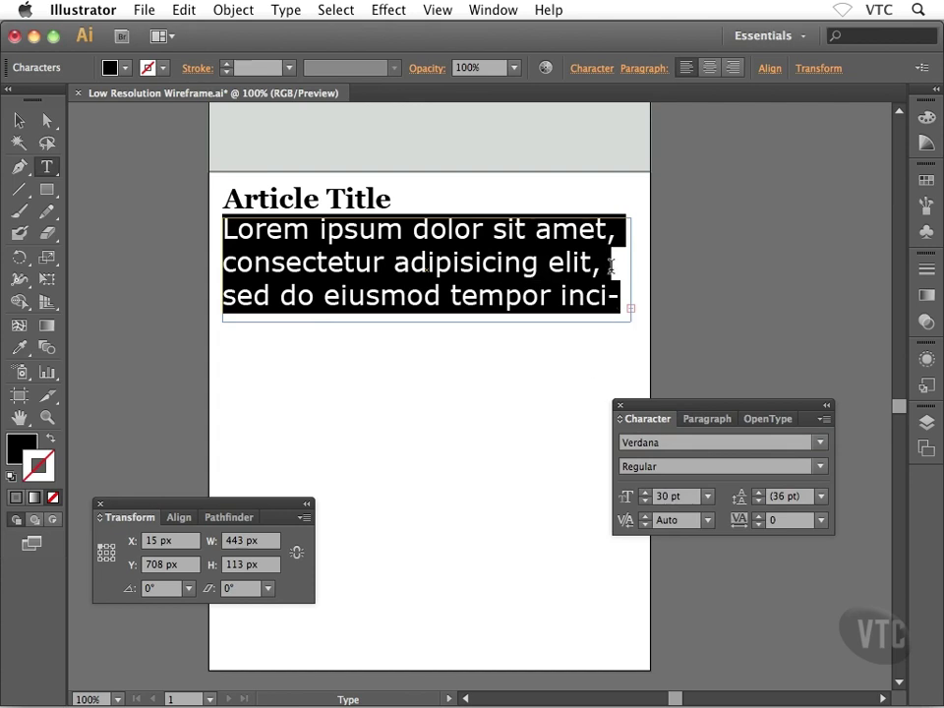
- Resize the body text to 15 pt, then select its text frame
left_click(680, 497)
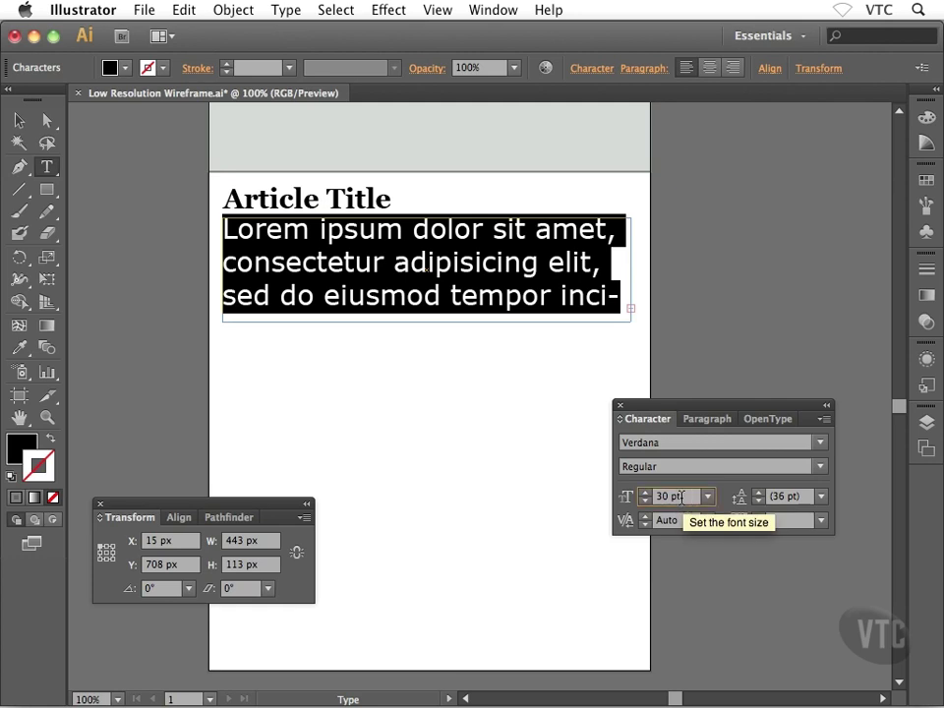
left_click_drag(681, 496, 651, 496)
type("15")
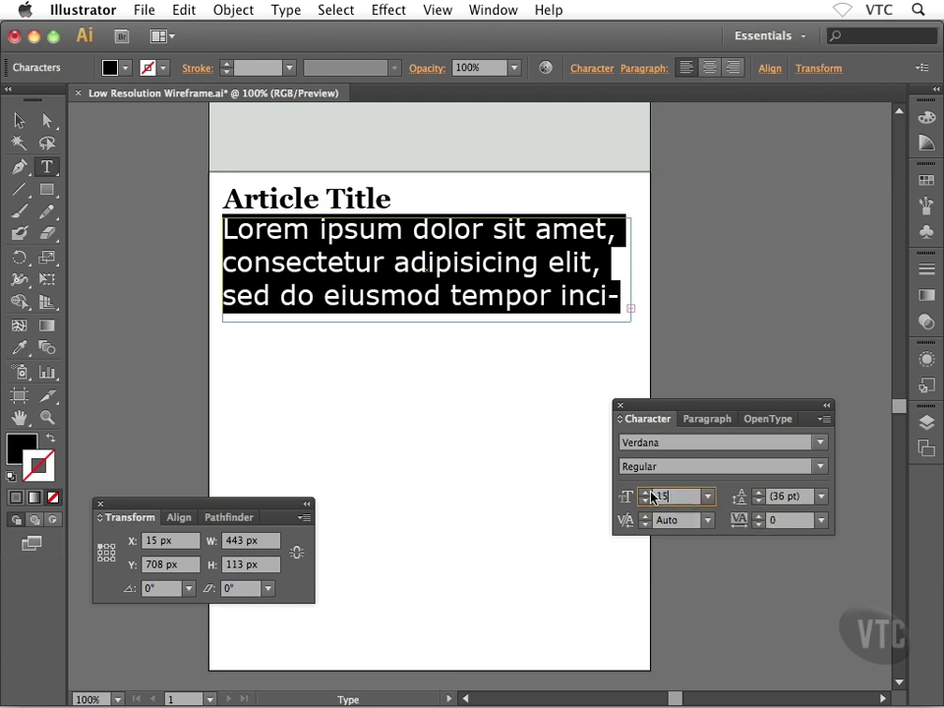
key("Return")
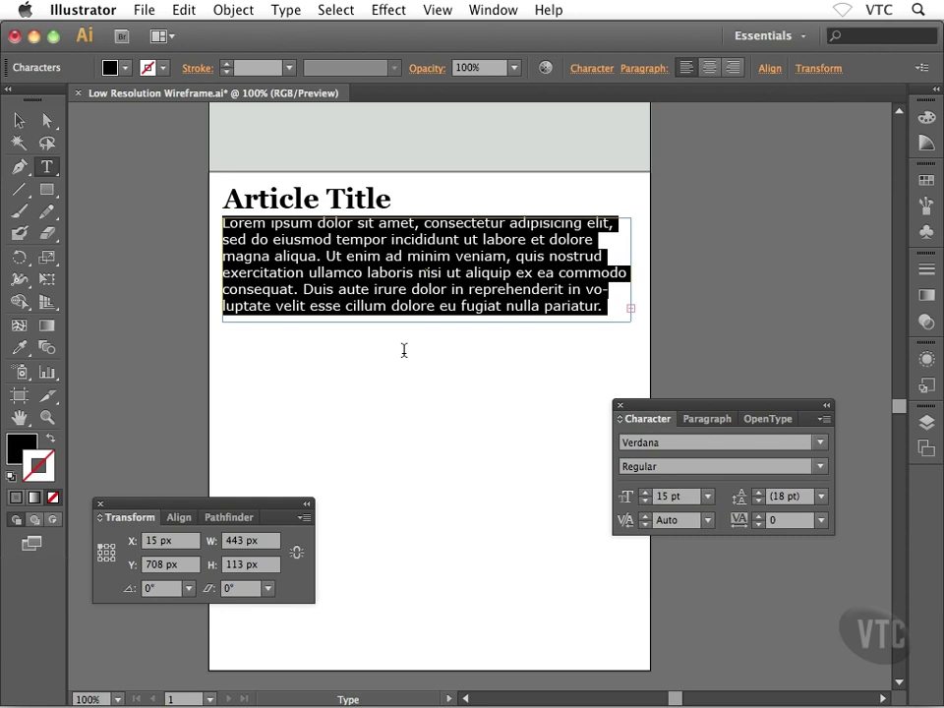
left_click(19, 120)
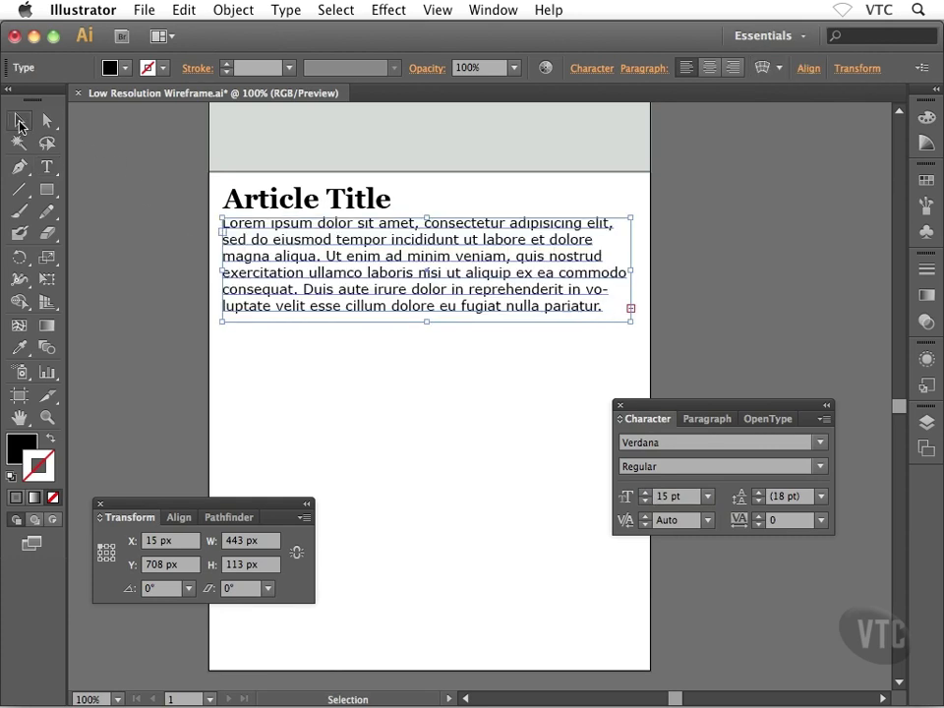
left_click(404, 365)
left_click(450, 276)
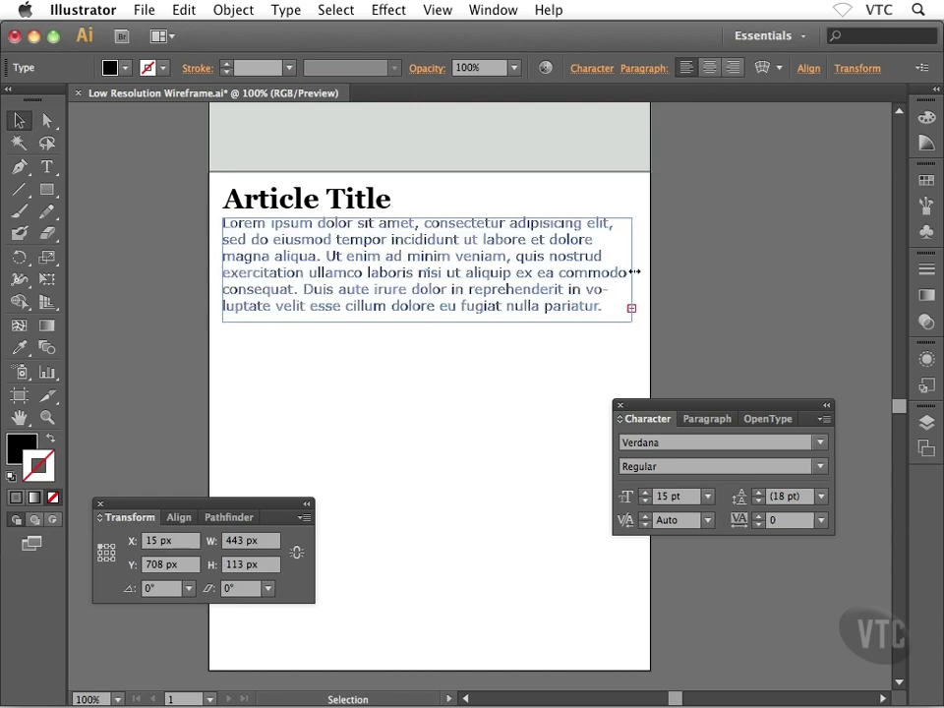
- Widen the lorem ipsum text frame slightly to 447 px, then deselect it
left_click(541, 361)
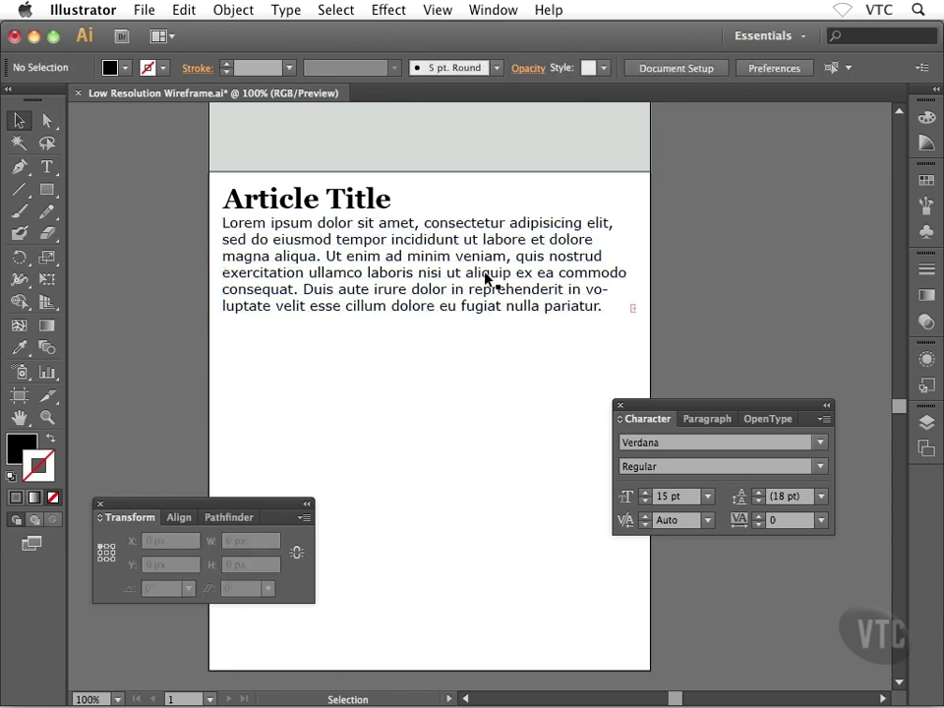
left_click(489, 278)
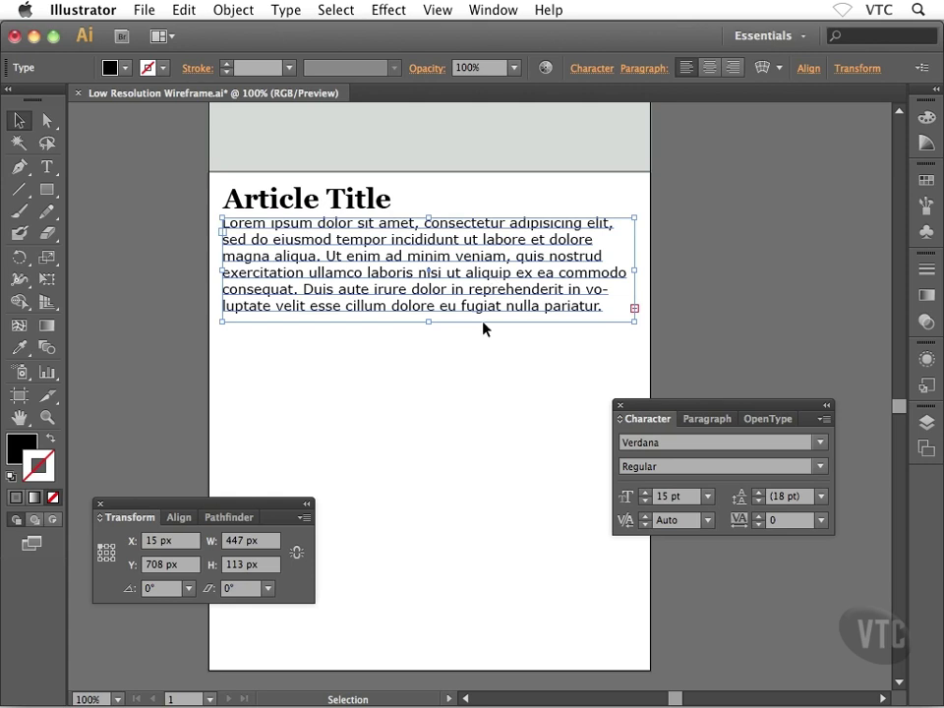
left_click(483, 374)
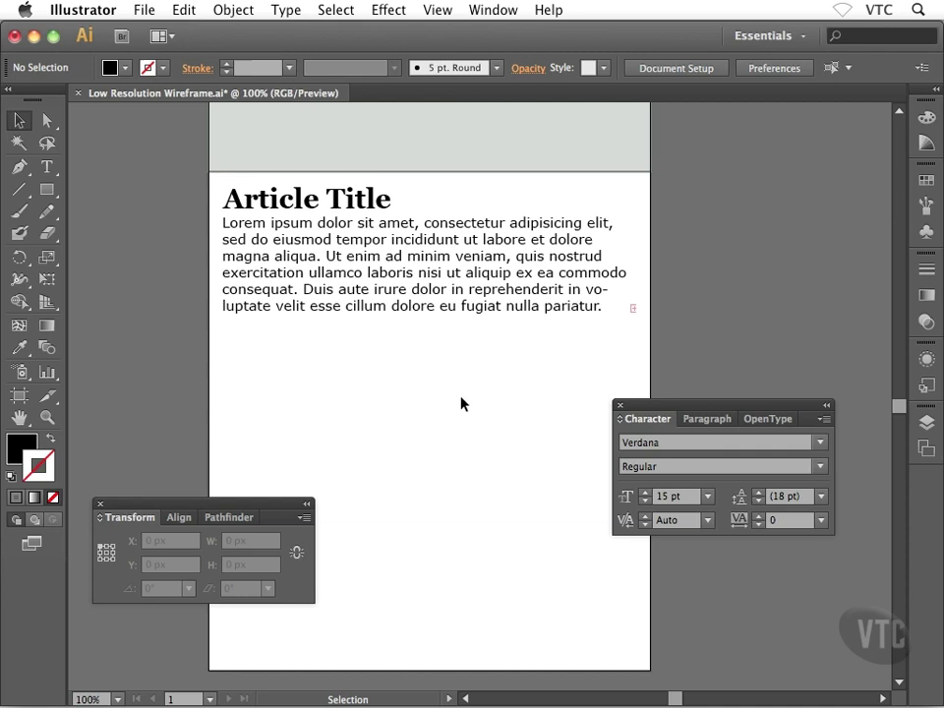
- Close the Character and Transform panels and duplicate the Article Title block into four stacked copies
left_click(620, 405)
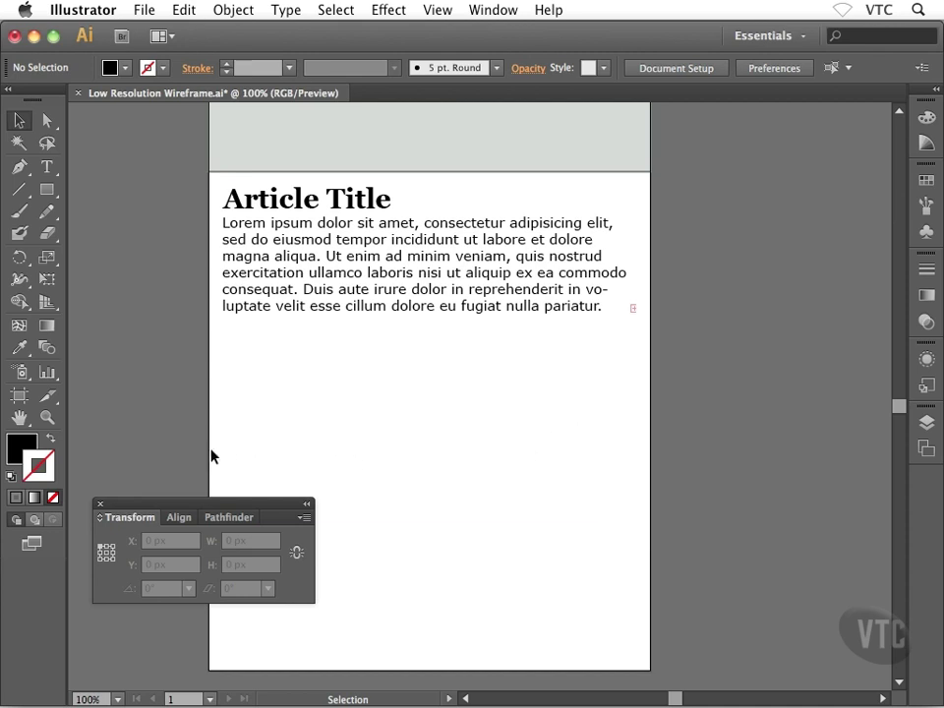
left_click(100, 504)
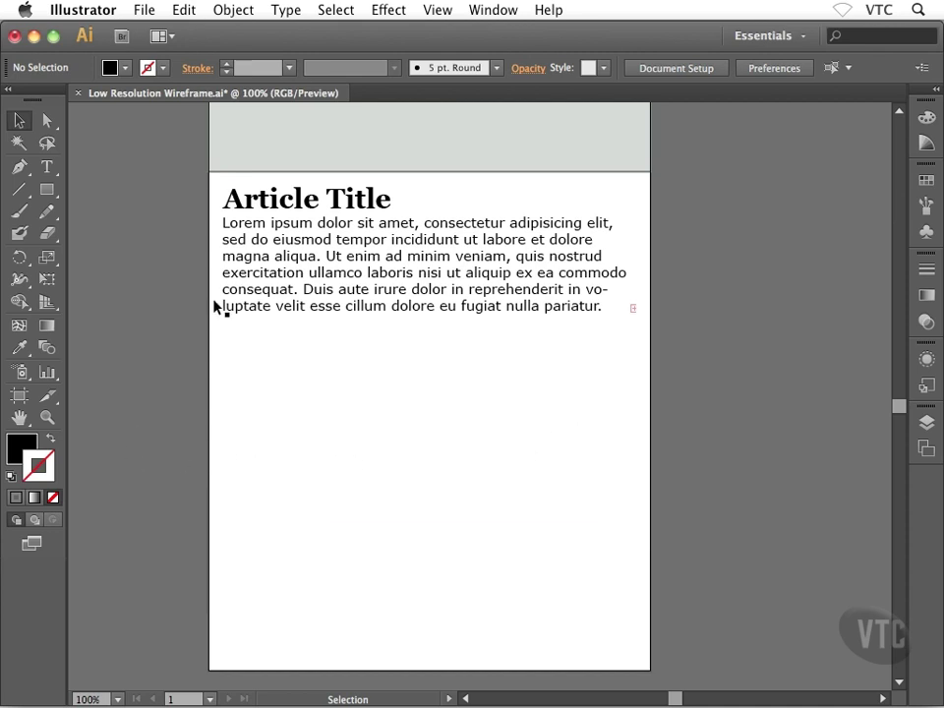
mouse_move(175, 190)
left_mouse_down()
mouse_move(207, 213)
mouse_move(286, 352)
left_mouse_up()
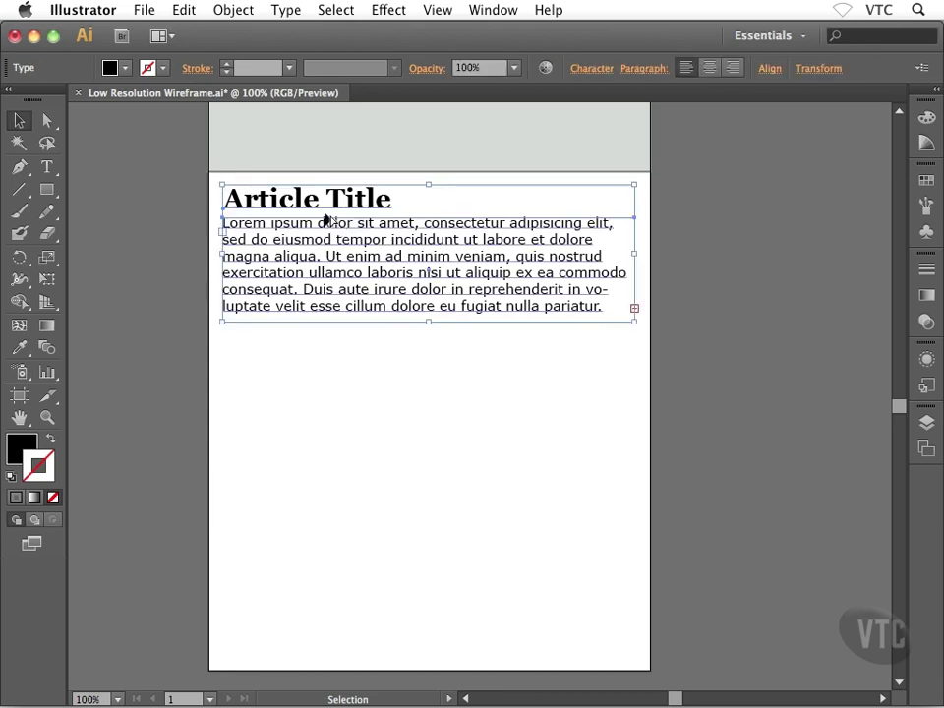
left_click_drag(310, 213, 305, 355)
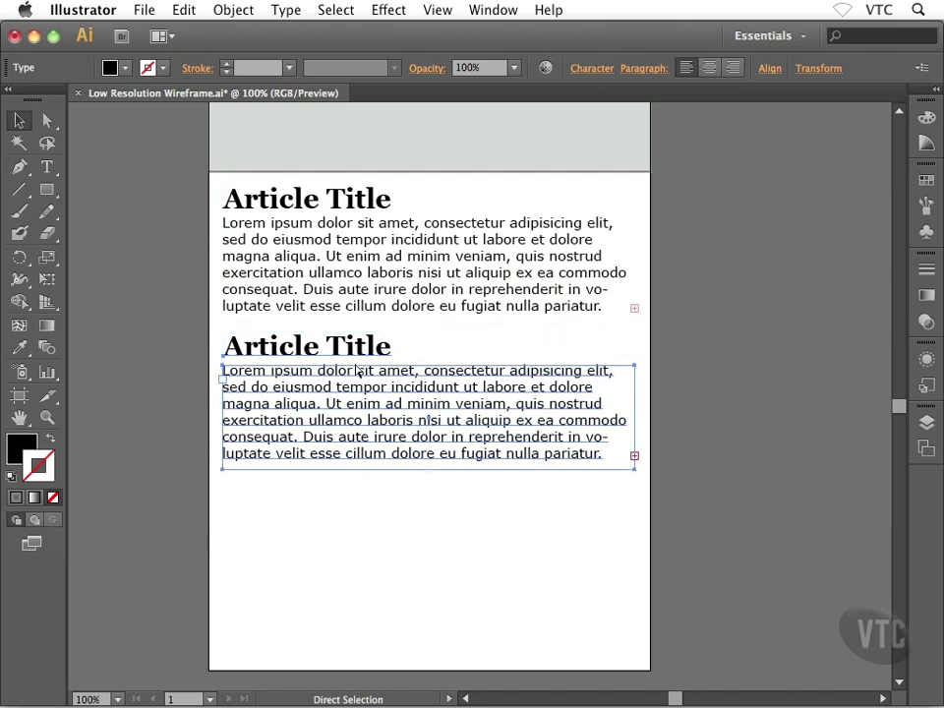
key("super+d")
key("super+d")
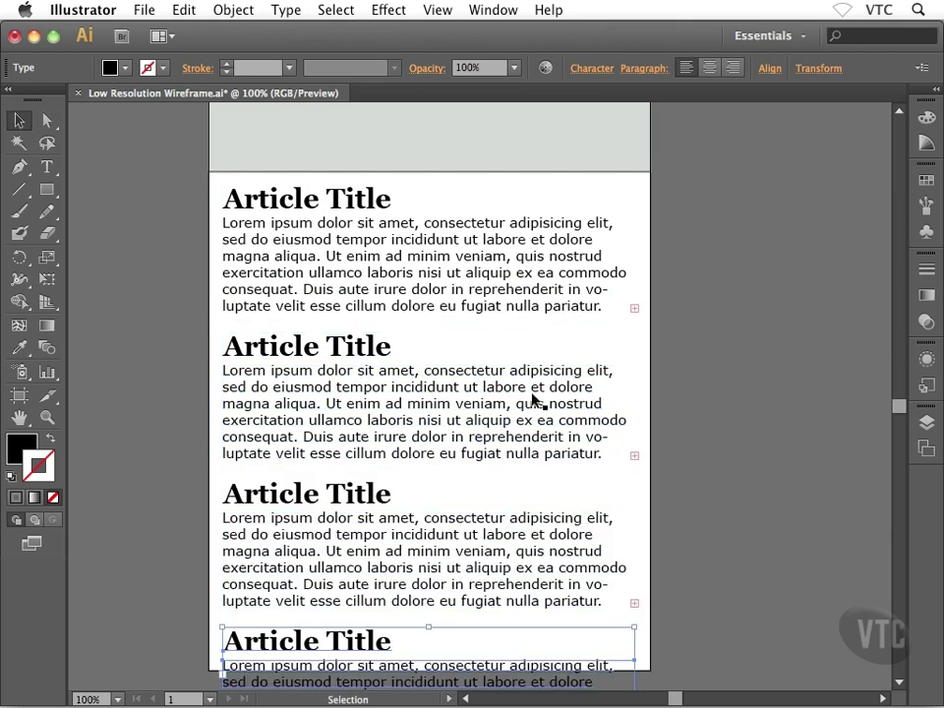
left_click(710, 445)
scroll(732, 460, "down", 1)
scroll(729, 461, "down", 5)
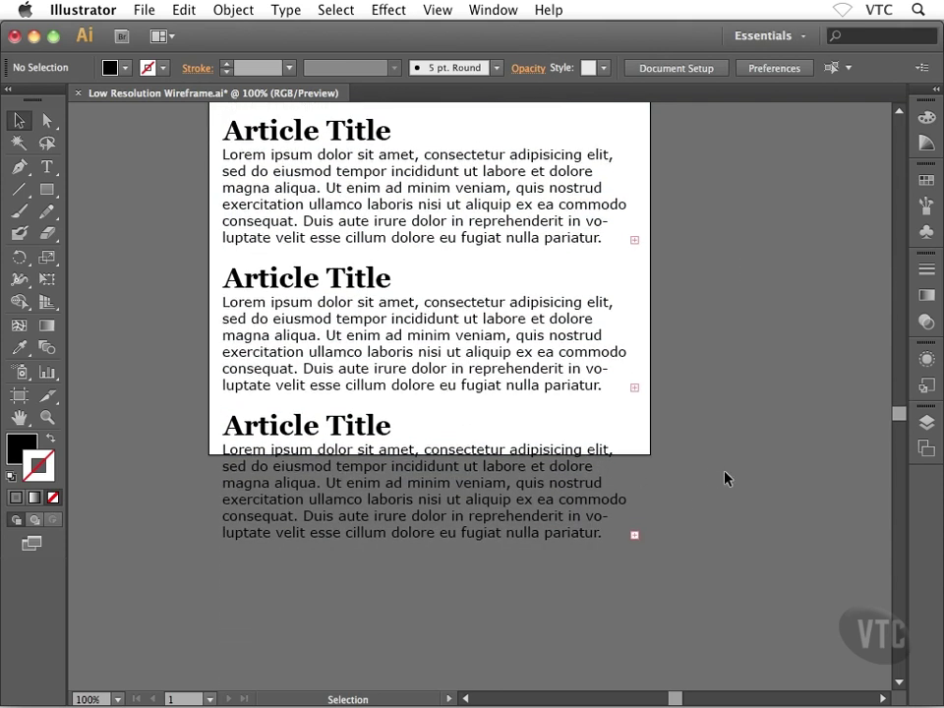
scroll(725, 478, "down", 1)
scroll(714, 442, "down", 1)
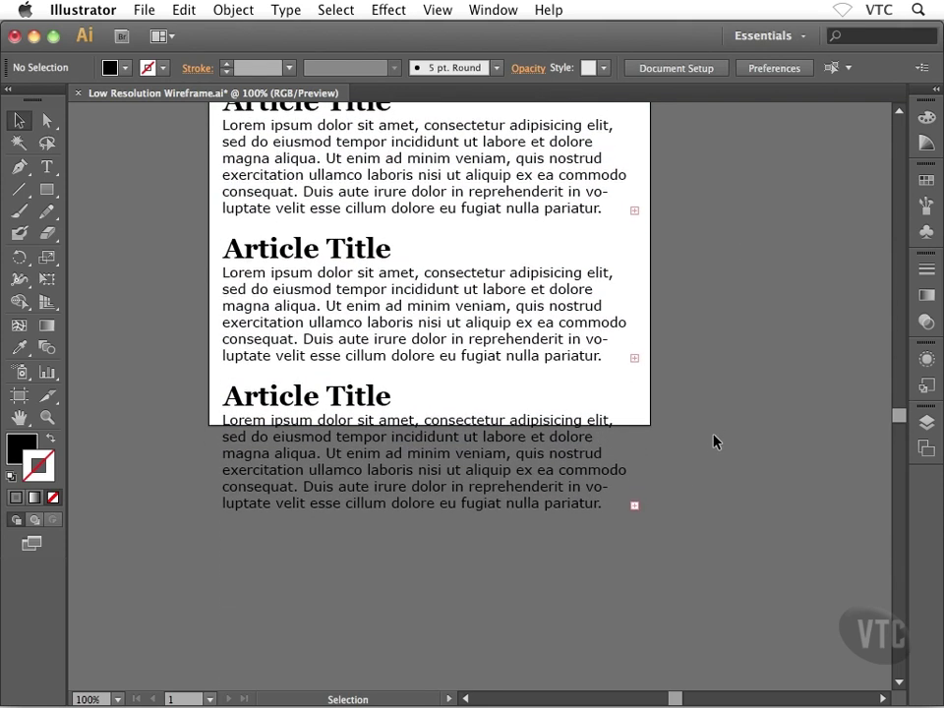
scroll(714, 442, "up", 2)
scroll(714, 441, "up", 4)
scroll(714, 442, "up", 2)
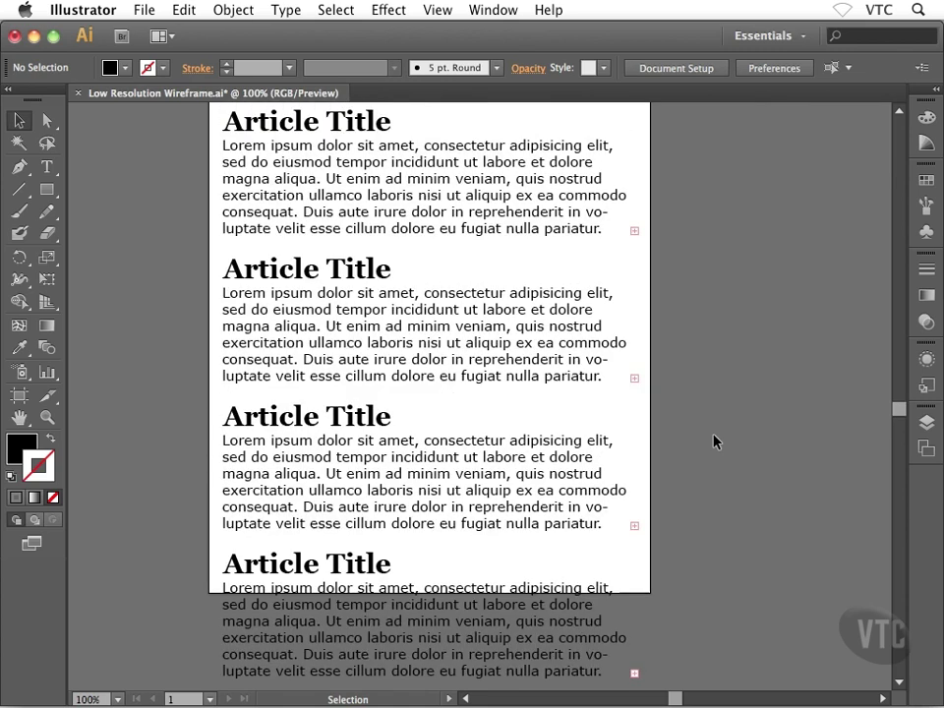
scroll(714, 441, "up", 3)
scroll(714, 441, "down", 3)
scroll(714, 441, "down", 3)
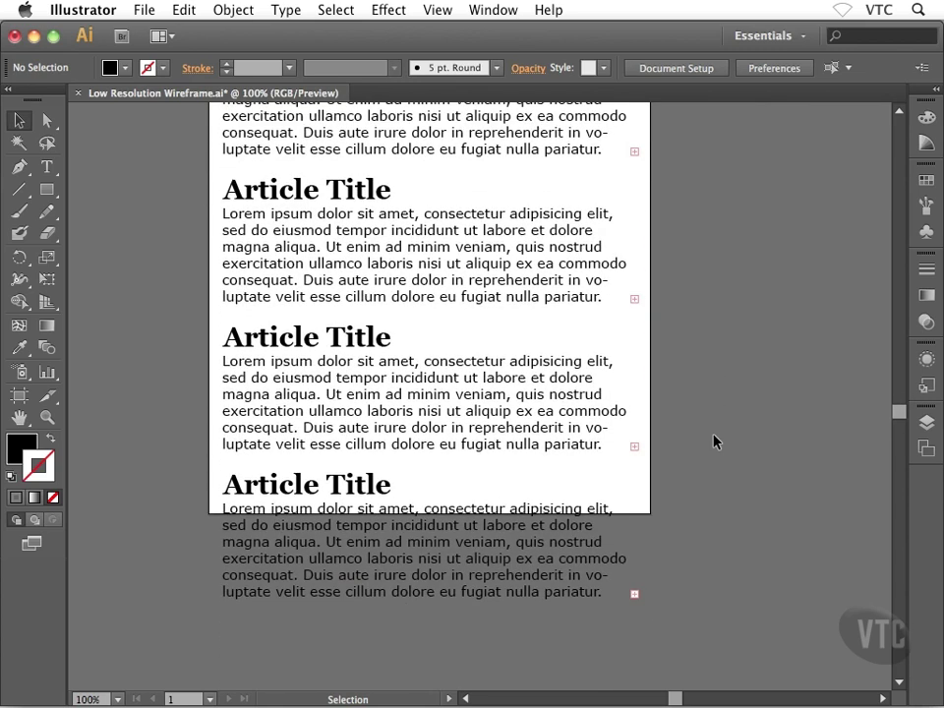
scroll(714, 442, "down", 3)
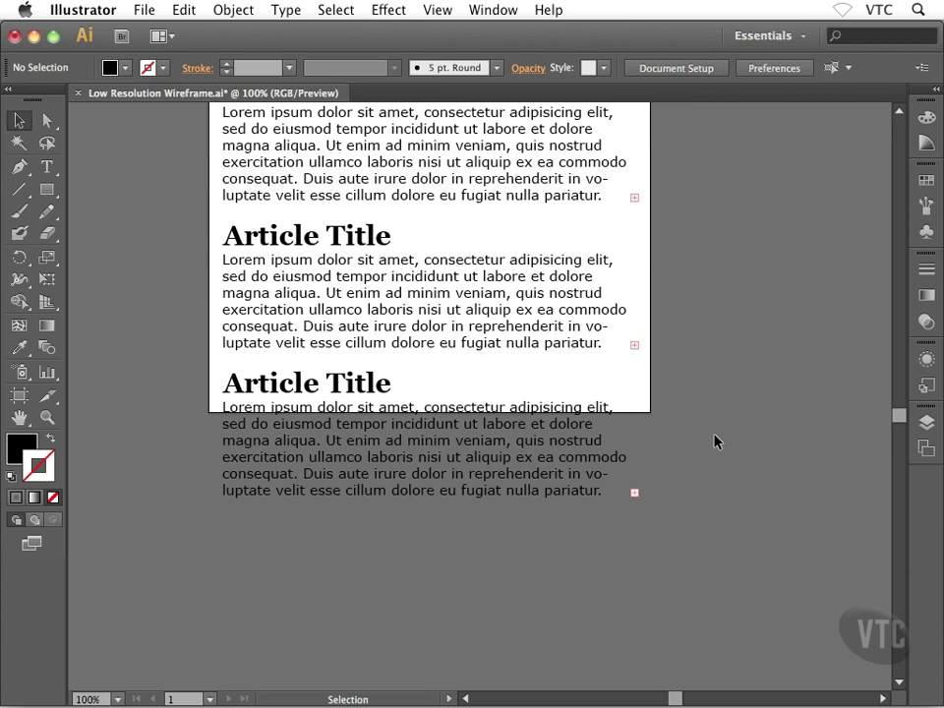